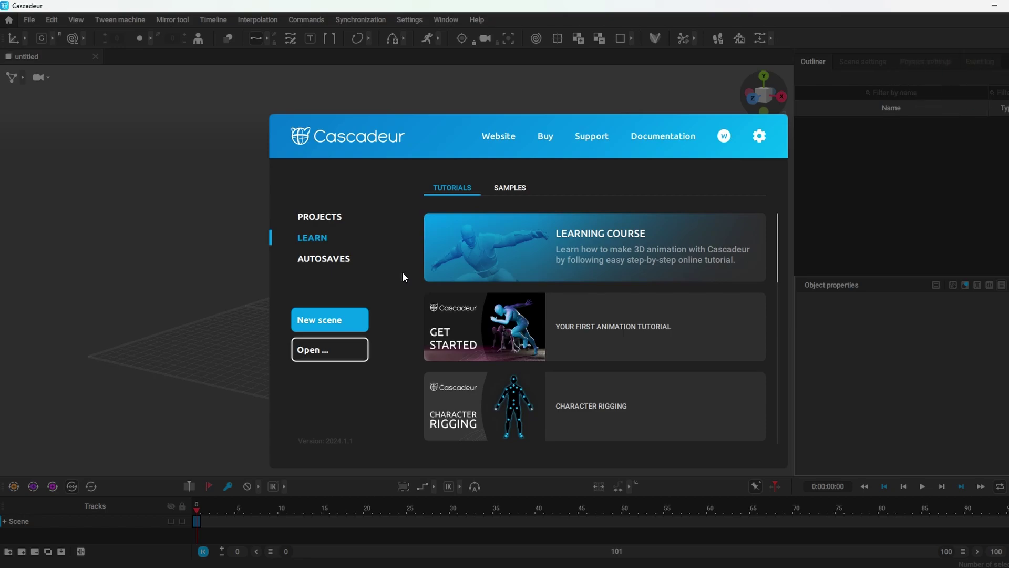
Load the UE5 MANNY sample scene from the Learn > Samples list.
{"action": "left_click", "coordinate": [510, 187]}
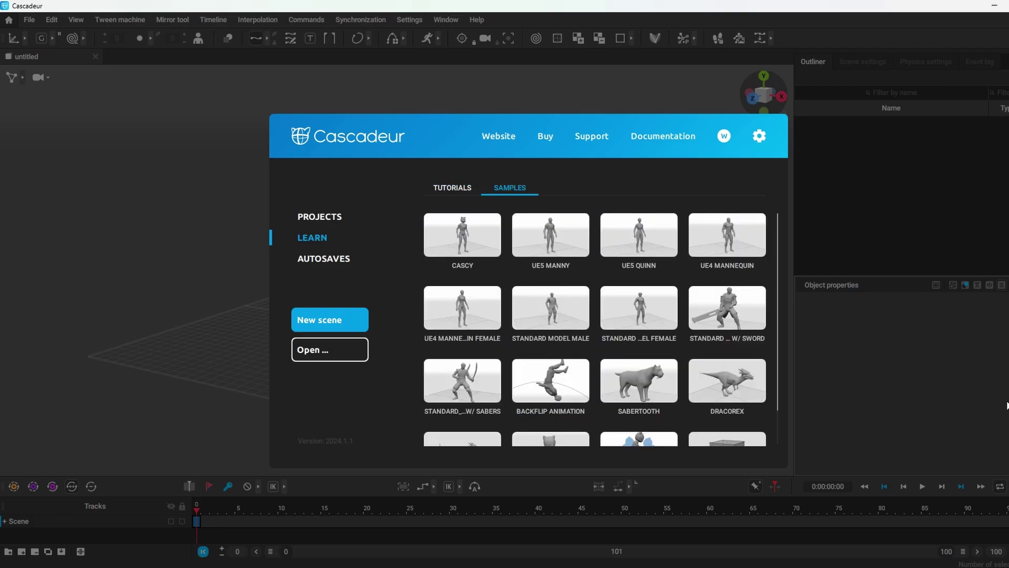
{"action": "left_click", "coordinate": [546, 244]}
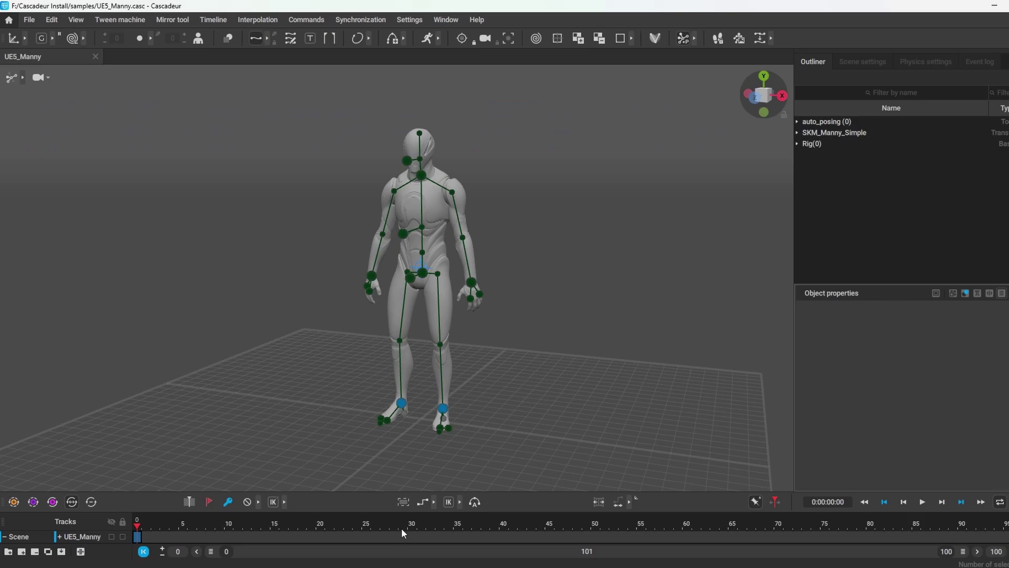
Enlarge the timeline, face the character, and add a new track named 'sword'.
{"action": "left_click_drag", "start_coordinate": [418, 490], "coordinate": [444, 430]}
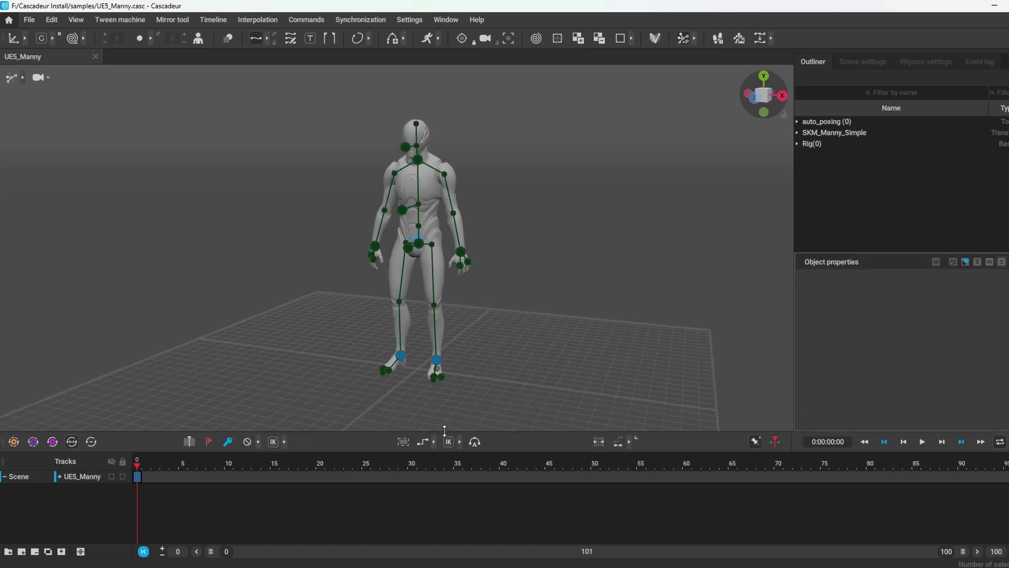
{"action": "mouse_move", "coordinate": [293, 361]}
{"action": "left_mouse_down", "text": "alt"}
{"action": "mouse_move", "coordinate": [234, 349]}
{"action": "mouse_move", "coordinate": [284, 344]}
{"action": "left_mouse_up", "text": "alt"}
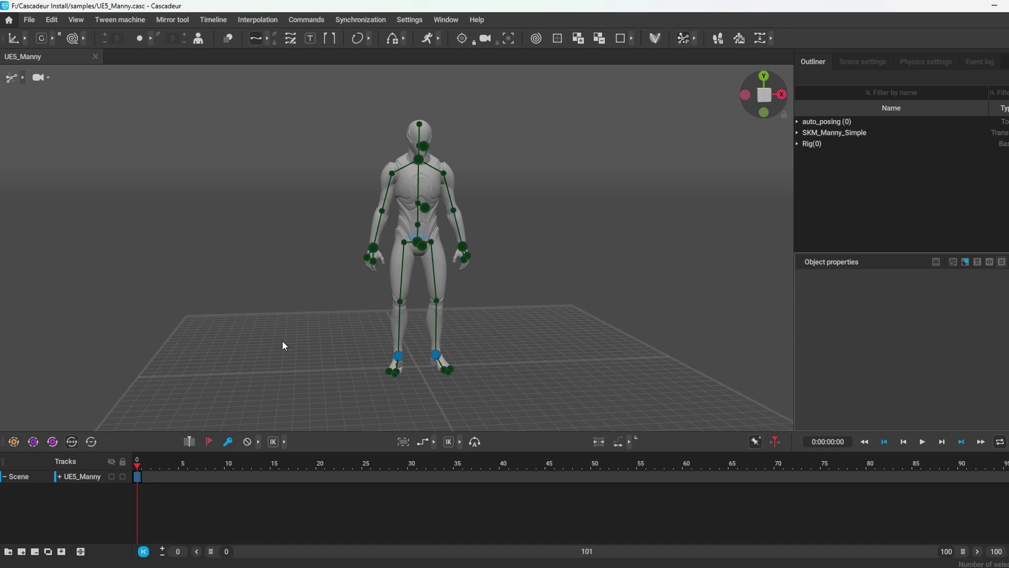
{"action": "left_click", "coordinate": [22, 552]}
{"action": "type", "text": "sword"}
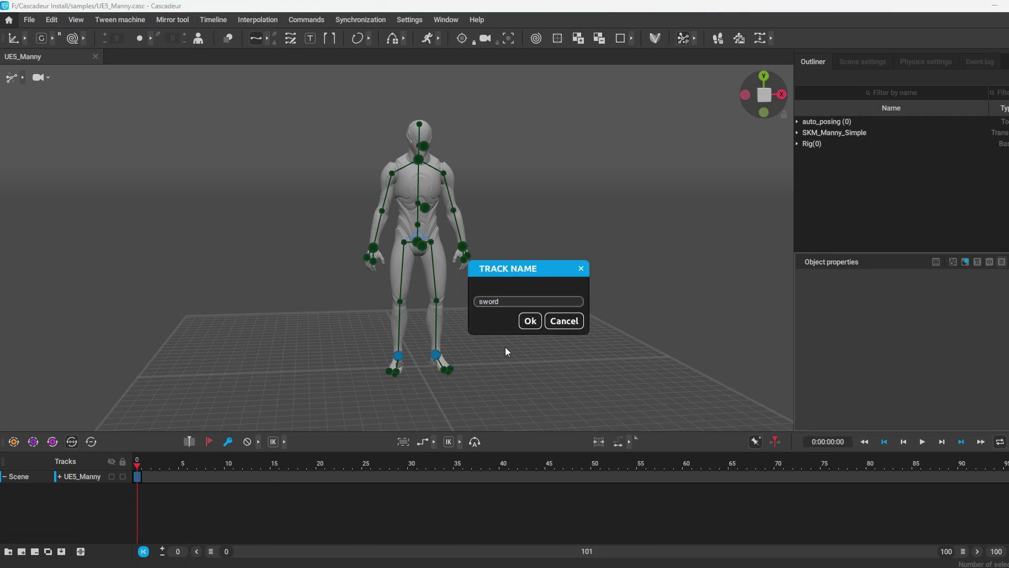
{"action": "left_click", "coordinate": [521, 323]}
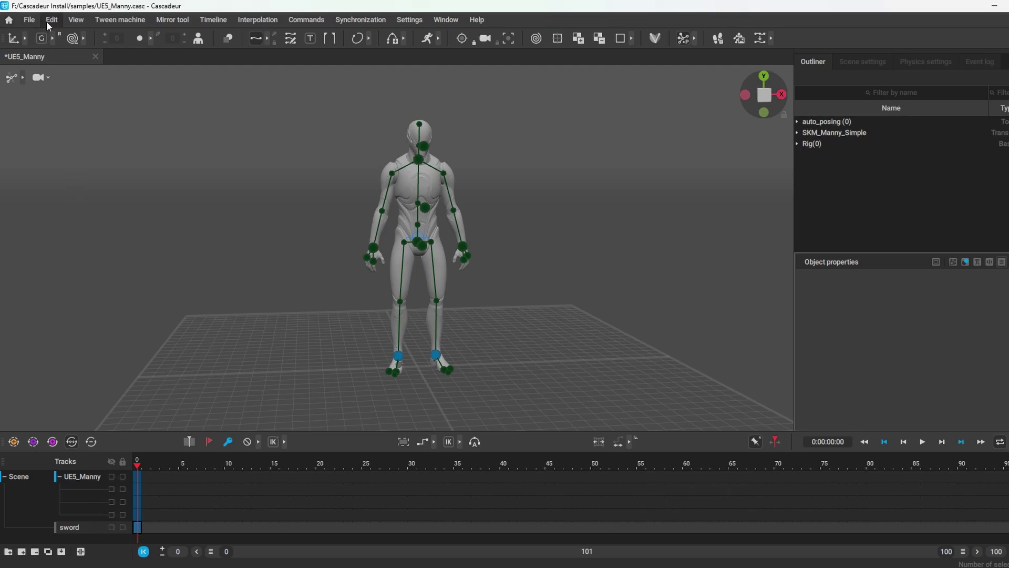
Import castironsword.fbx from the Unreal folder through File > Import > Fbx/Dae.
{"action": "left_click", "coordinate": [33, 19]}
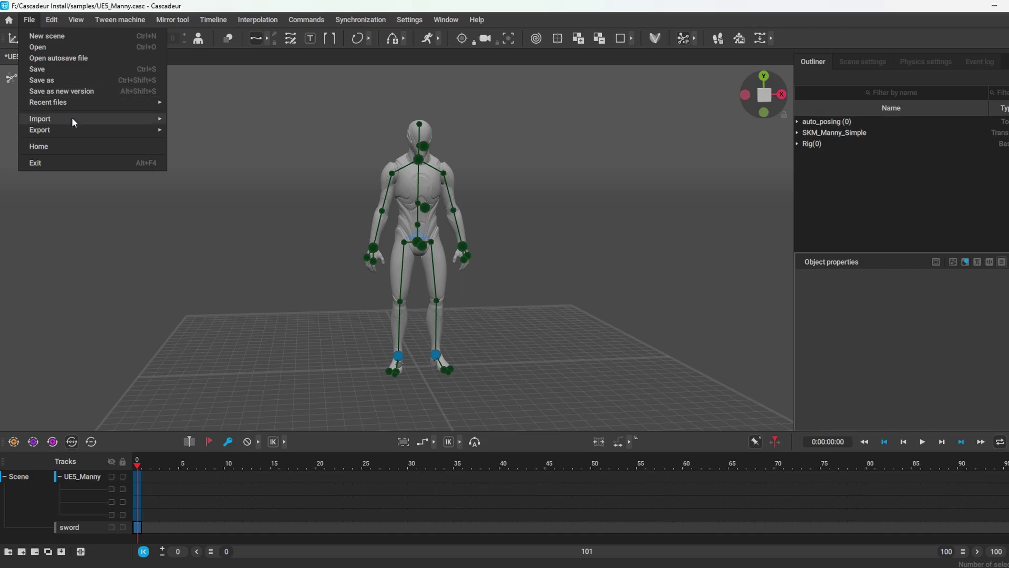
{"action": "mouse_move", "coordinate": [72, 119]}
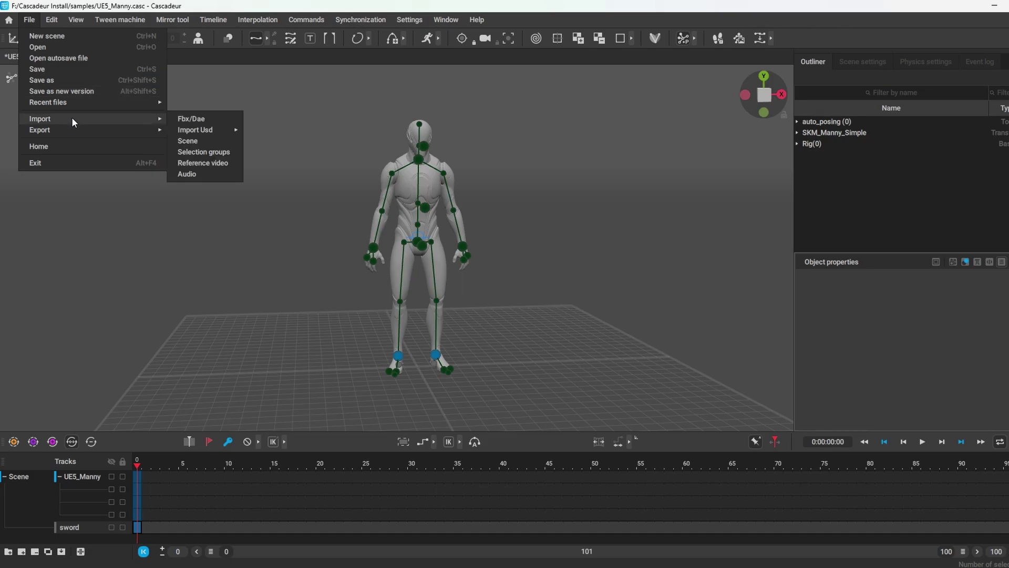
{"action": "left_click", "coordinate": [189, 119]}
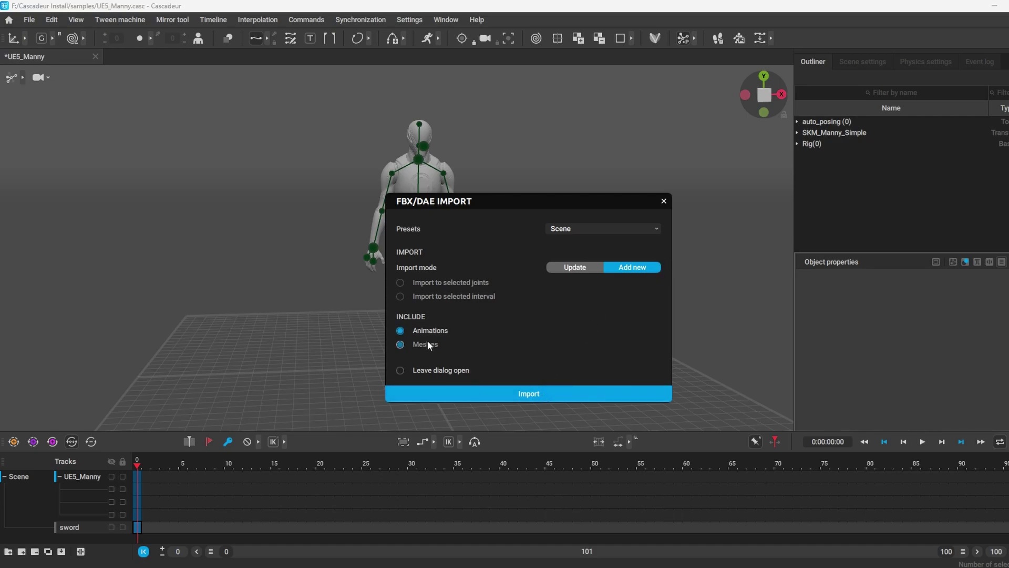
{"action": "left_click", "coordinate": [494, 392]}
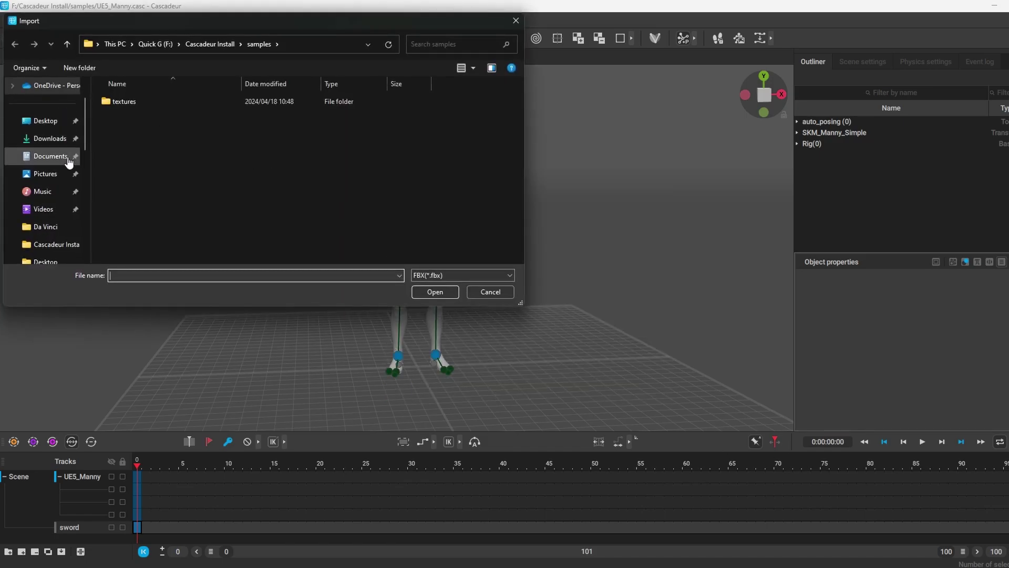
{"action": "scroll", "coordinate": [42, 179], "scroll_direction": "down", "scroll_amount": 5}
{"action": "scroll", "coordinate": [42, 179], "scroll_direction": "down", "scroll_amount": 2}
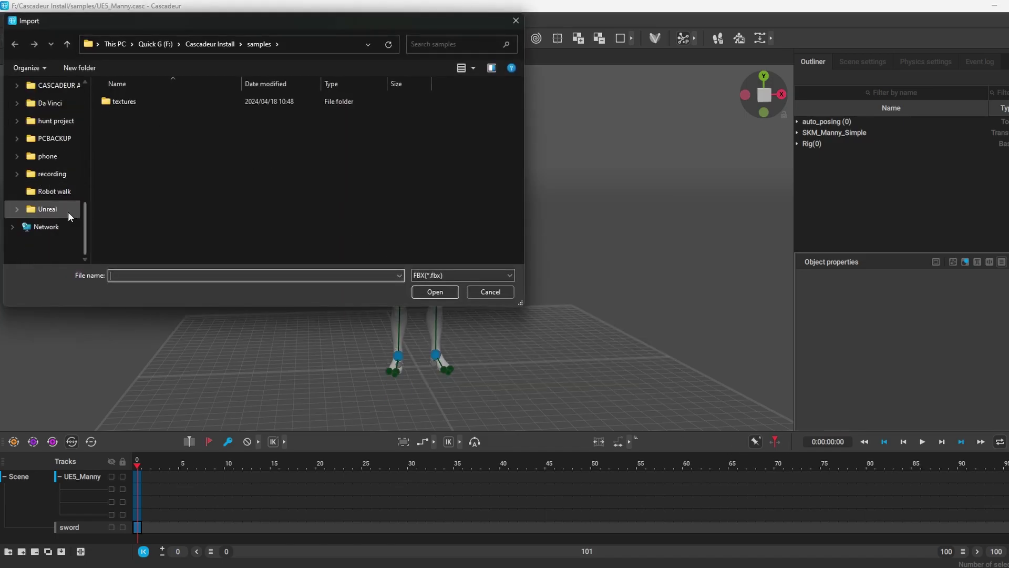
{"action": "left_click", "coordinate": [61, 209]}
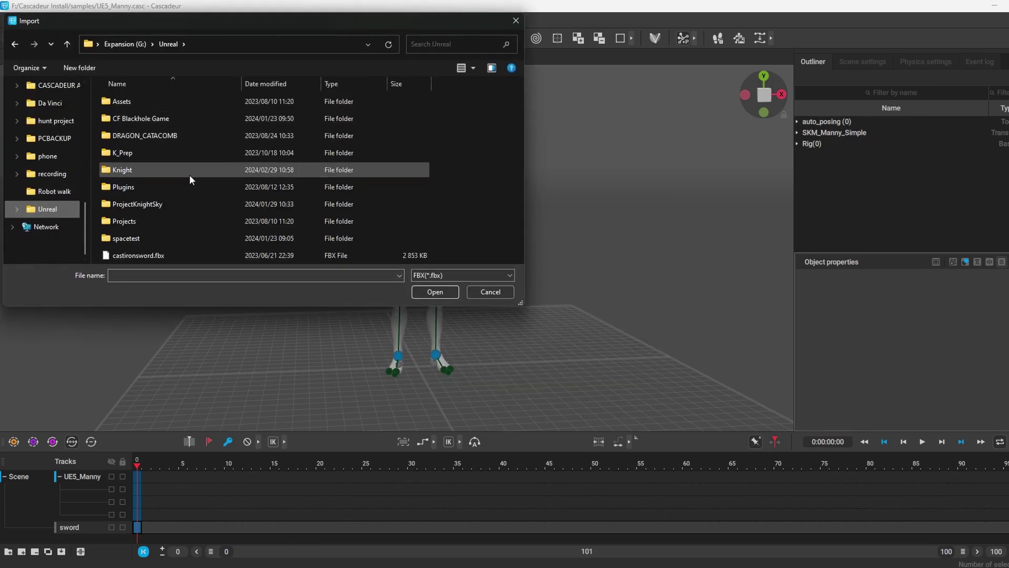
{"action": "left_click", "coordinate": [168, 255]}
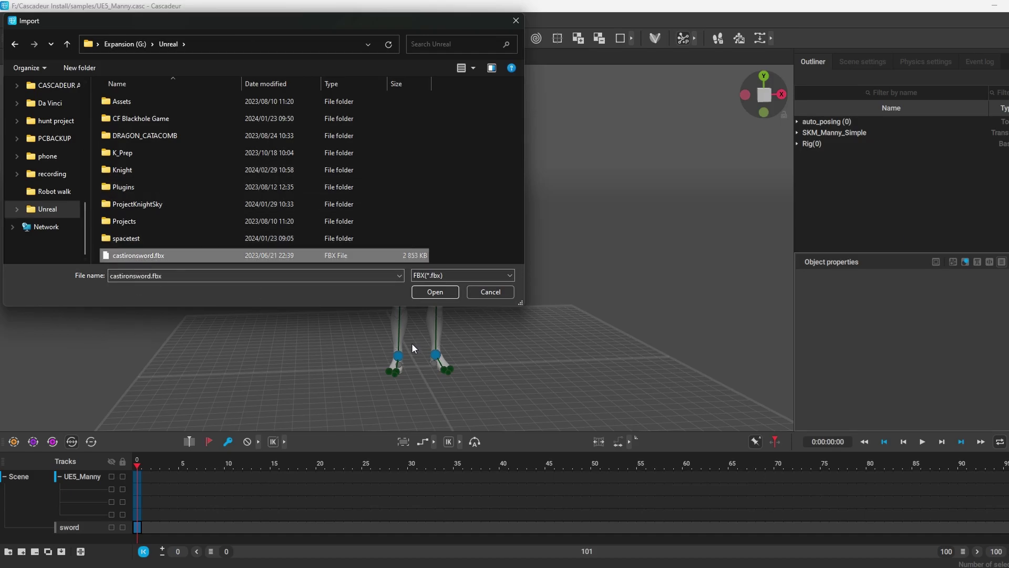
{"action": "left_click", "coordinate": [434, 292]}
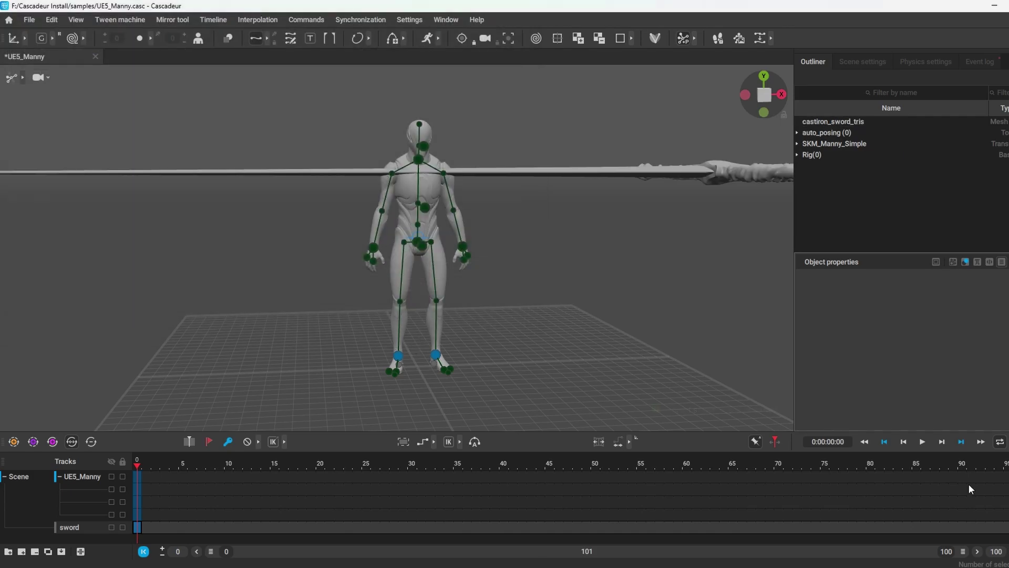
Look down on the sword, check Scene settings, return to the Outliner and open the selection-mode choices.
{"action": "scroll", "coordinate": [677, 195], "scroll_direction": "down", "scroll_amount": 5}
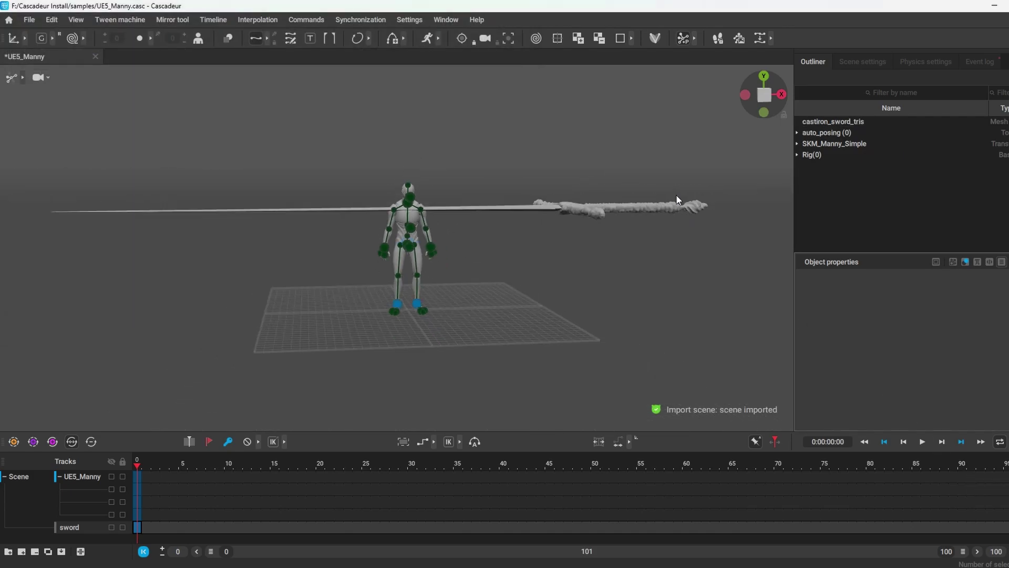
{"action": "right_click_drag", "start_coordinate": [504, 200], "coordinate": [505, 226]}
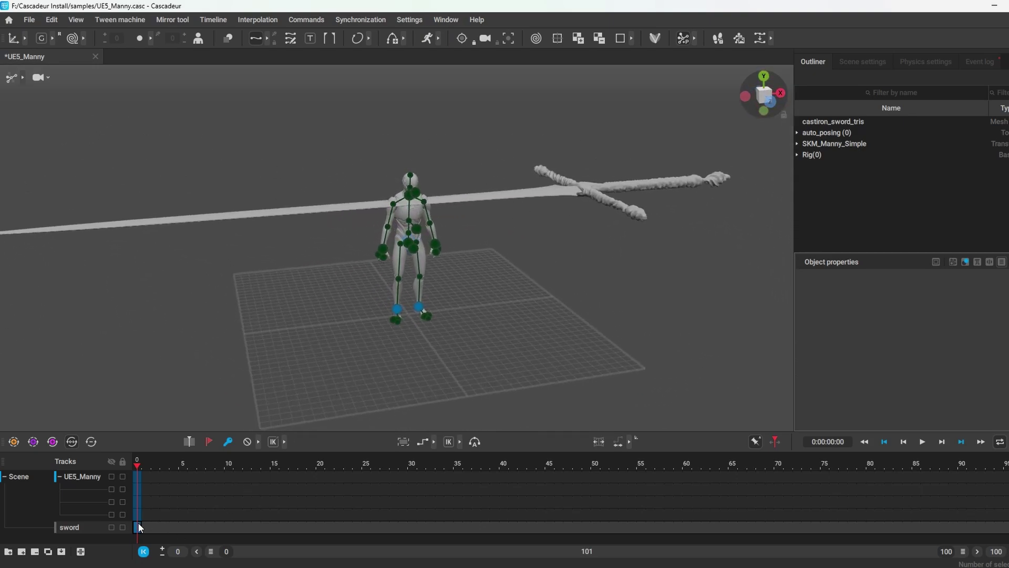
{"action": "left_click", "coordinate": [872, 62]}
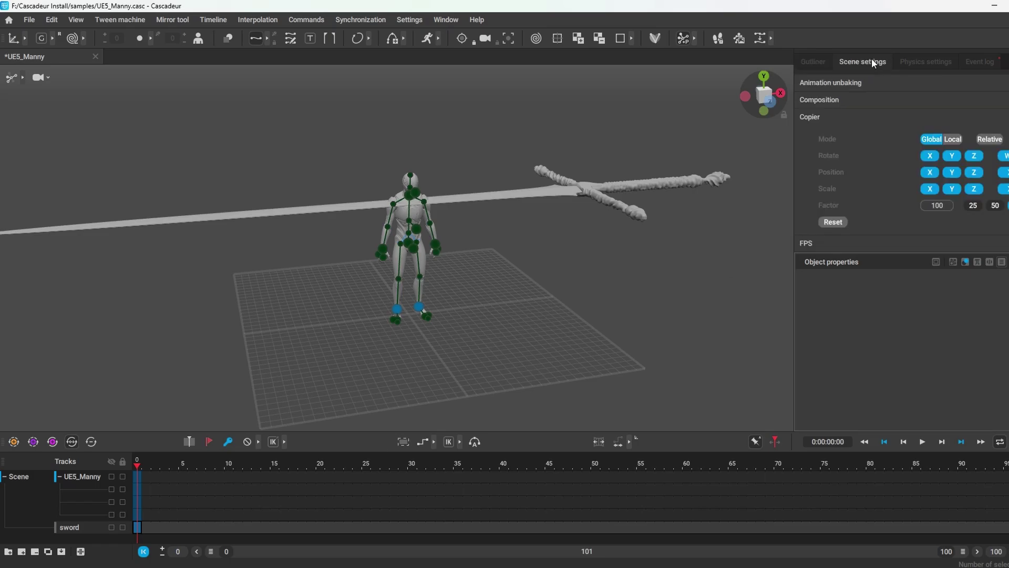
{"action": "left_click", "coordinate": [813, 62]}
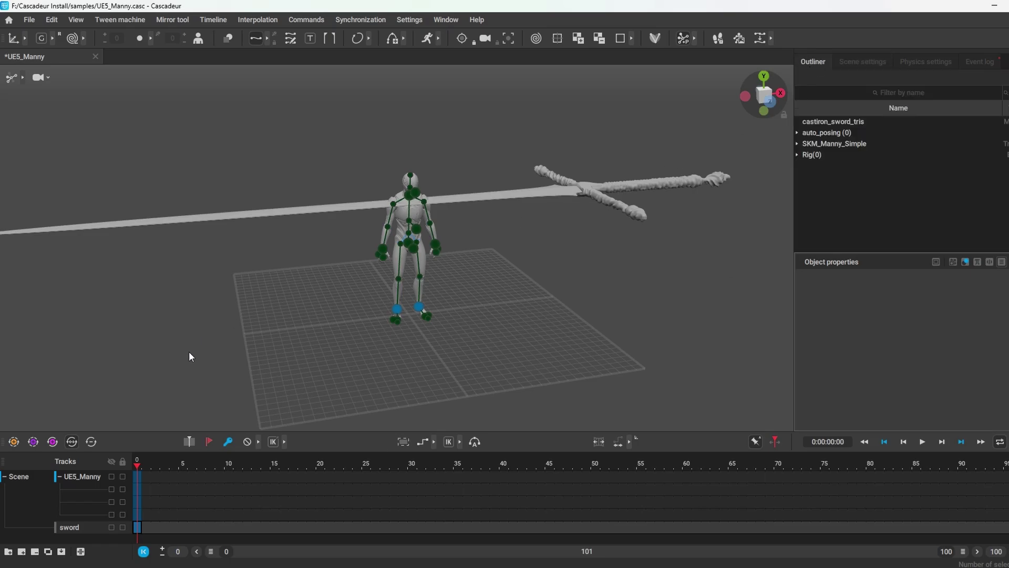
{"action": "left_click", "coordinate": [23, 77]}
Pick the sword in mesh selection mode and set its Local scale X, Y and Z to 10.
{"action": "left_click", "coordinate": [104, 78]}
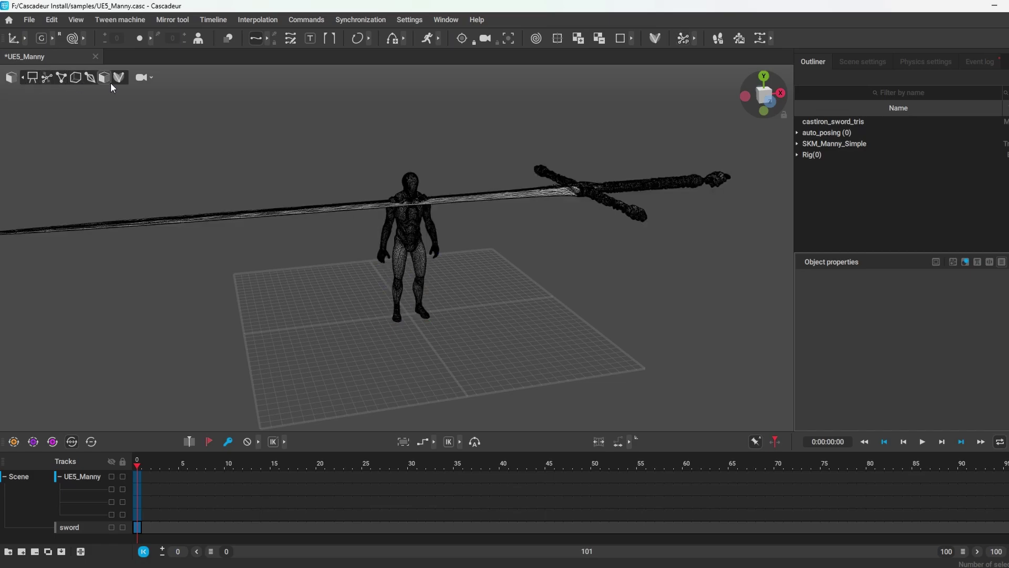
{"action": "left_click", "coordinate": [604, 196]}
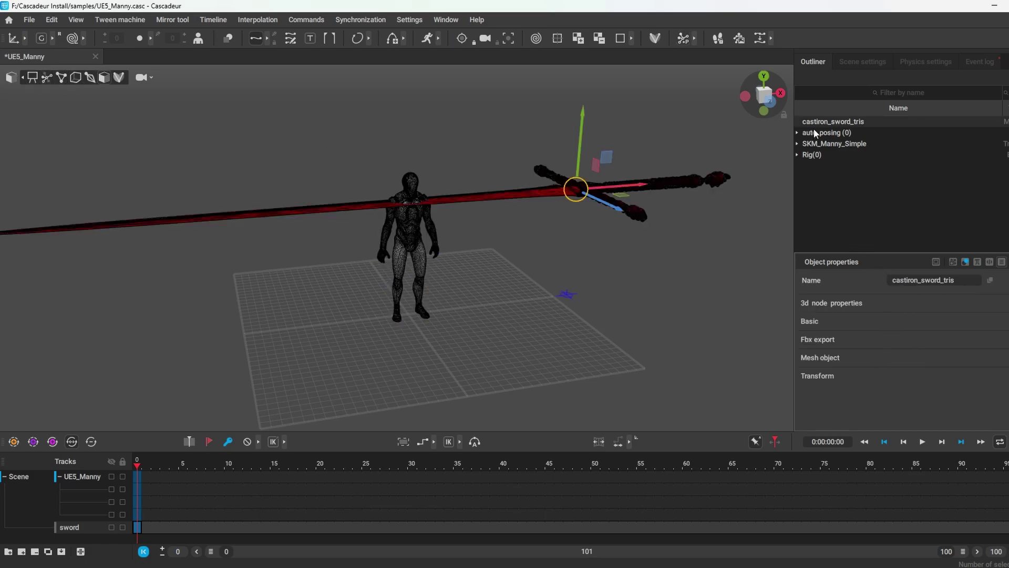
{"action": "left_click", "coordinate": [973, 375]}
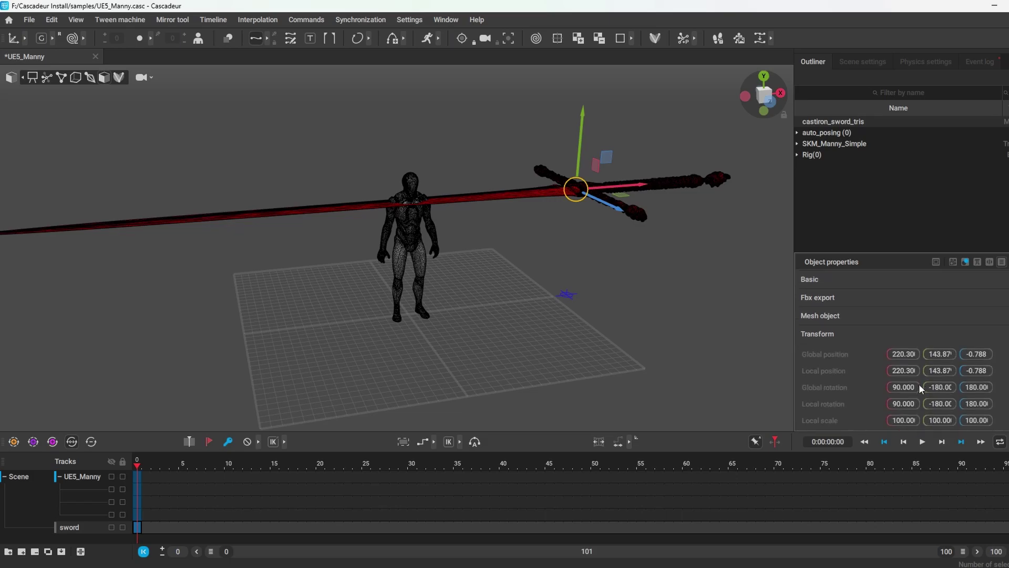
{"action": "left_click", "coordinate": [902, 419]}
{"action": "type", "text": "10"}
{"action": "left_click", "coordinate": [937, 421]}
{"action": "type", "text": "10"}
{"action": "key", "text": "Tab"}
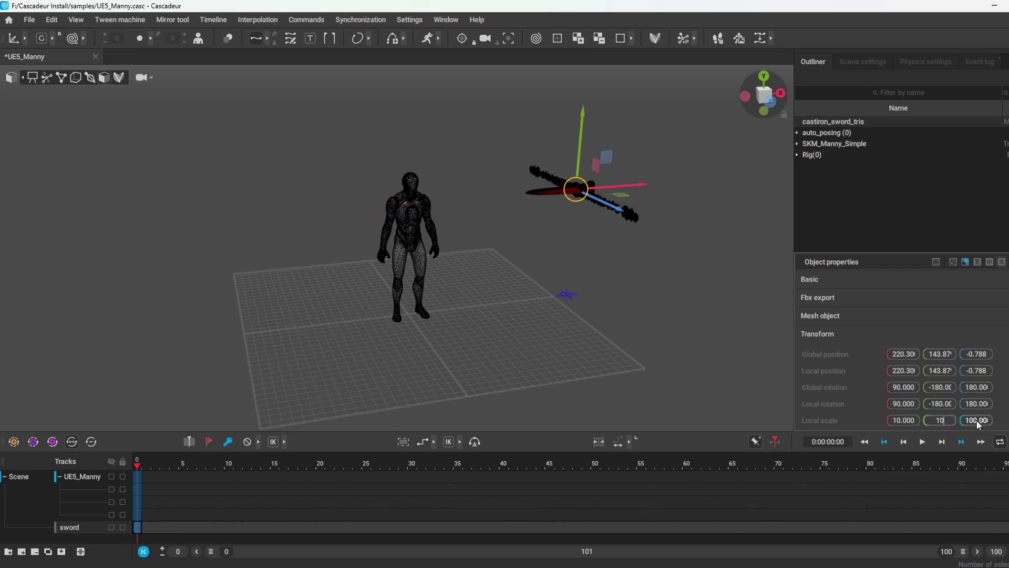
{"action": "type", "text": "10"}
{"action": "key", "text": "Return"}
{"action": "scroll", "coordinate": [616, 146], "scroll_direction": "up", "scroll_amount": 5}
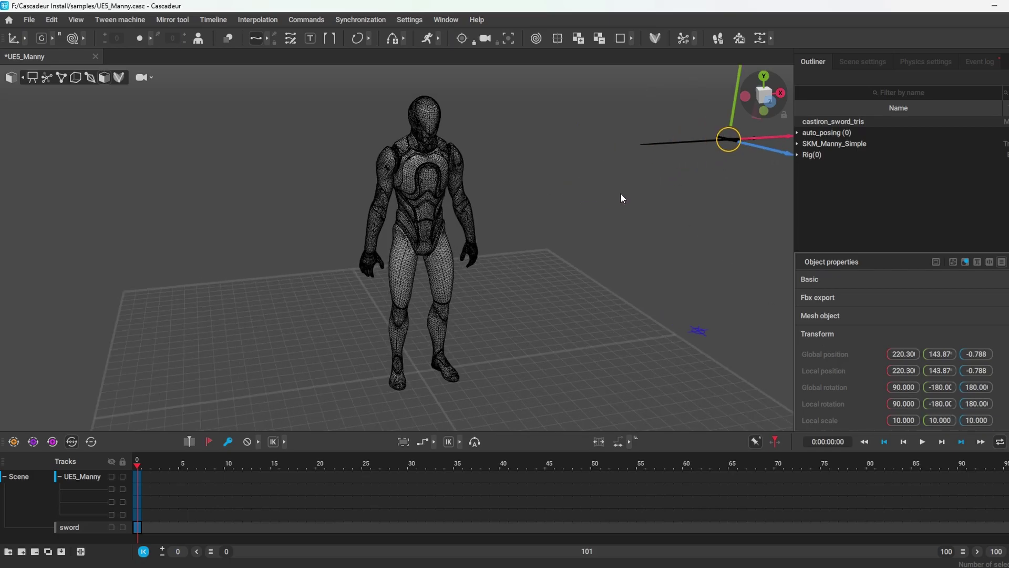
Set the sword's Local scale X, Y and Z to 15, then reselect the sword.
{"action": "middle_click_drag", "start_coordinate": [642, 194], "coordinate": [576, 270]}
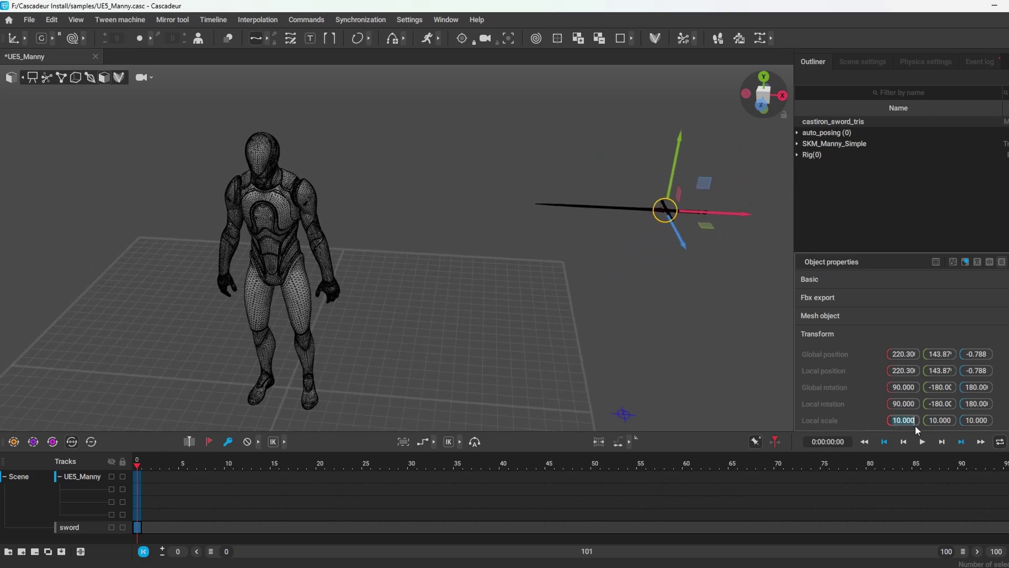
{"action": "type", "text": "15"}
{"action": "left_click", "coordinate": [933, 419]}
{"action": "type", "text": "15"}
{"action": "left_click", "coordinate": [976, 421]}
{"action": "type", "text": "15"}
{"action": "left_click", "coordinate": [932, 420]}
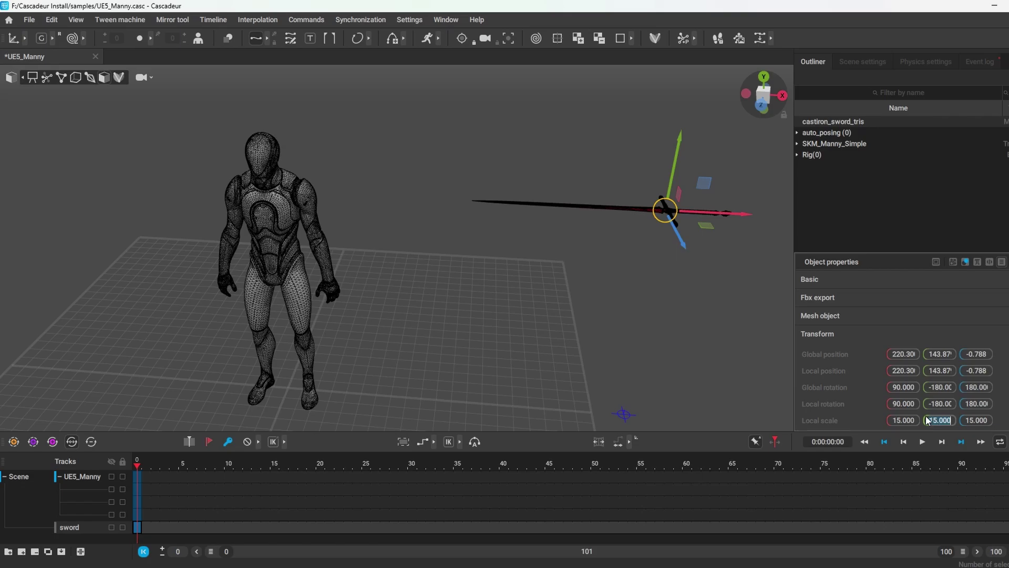
{"action": "left_click", "coordinate": [595, 264]}
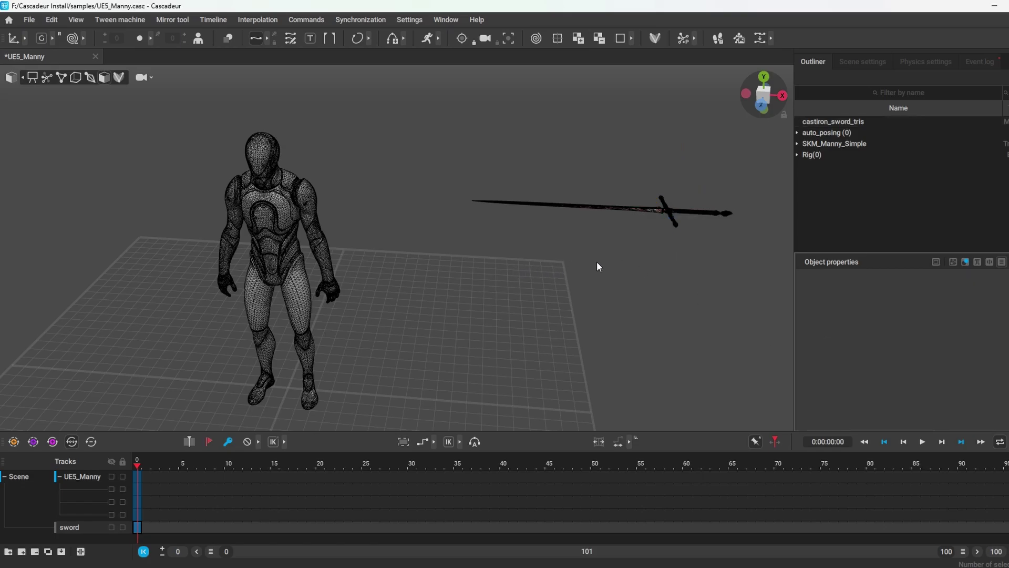
{"action": "left_click", "coordinate": [672, 214]}
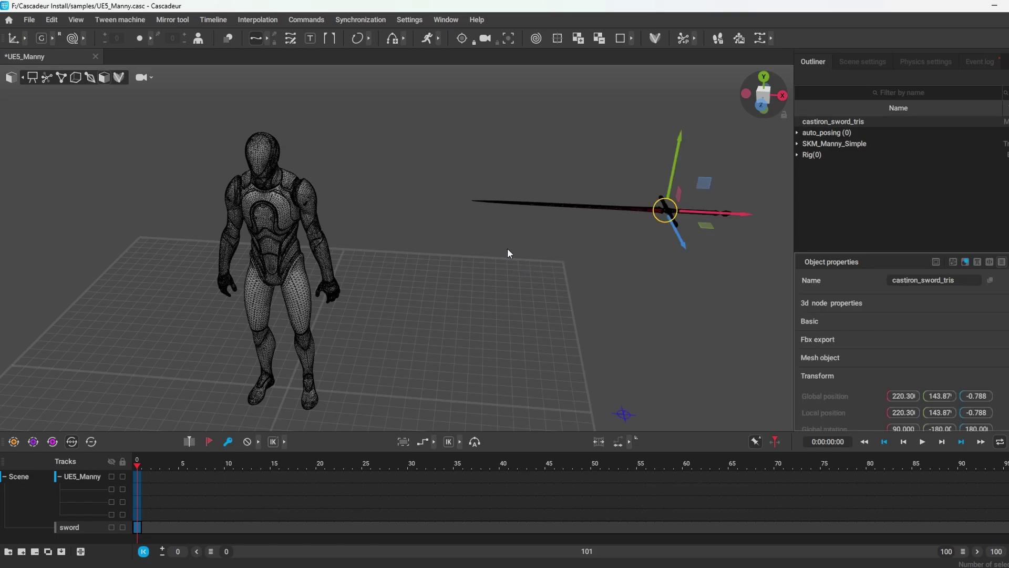
Move the sword left toward Manny, rotate it to point forward, and lower it.
{"action": "right_click_drag", "start_coordinate": [495, 247], "coordinate": [421, 255]}
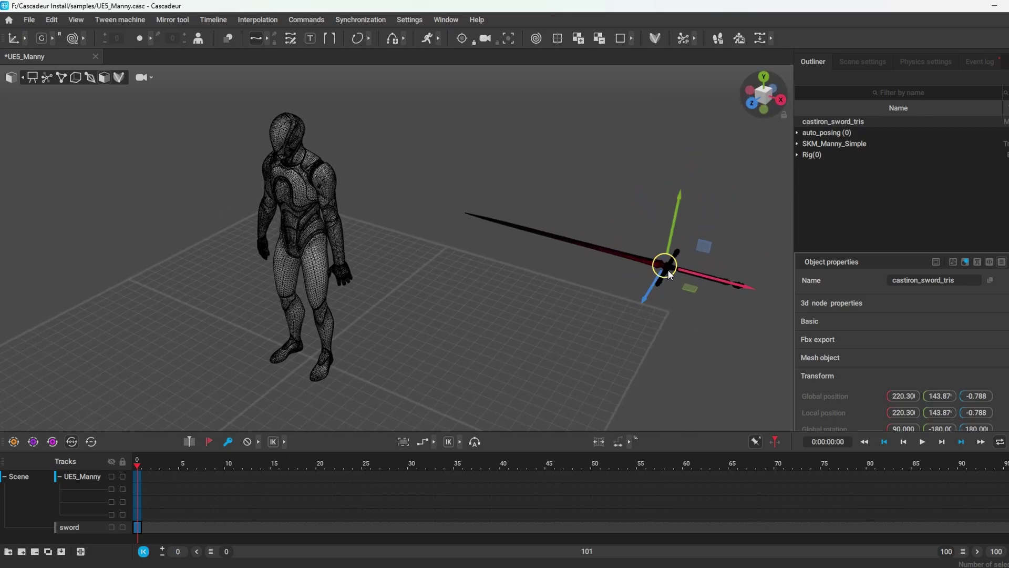
{"action": "left_click_drag", "start_coordinate": [711, 278], "coordinate": [361, 234]}
{"action": "key", "text": "e"}
{"action": "right_click_drag", "start_coordinate": [362, 234], "coordinate": [494, 267]}
{"action": "key", "text": "w"}
{"action": "left_click_drag", "start_coordinate": [494, 267], "coordinate": [402, 341]}
{"action": "right_click_drag", "start_coordinate": [402, 342], "coordinate": [368, 157]}
Shift the sword to Manny's side at about -31.438, 78.823, 11.864 and reselect it.
{"action": "left_click_drag", "start_coordinate": [408, 131], "coordinate": [422, 248]}
{"action": "right_click_drag", "start_coordinate": [421, 248], "coordinate": [389, 316]}
{"action": "left_click_drag", "start_coordinate": [399, 310], "coordinate": [398, 366]}
{"action": "right_click_drag", "start_coordinate": [399, 366], "coordinate": [461, 287]}
{"action": "scroll", "coordinate": [389, 363], "scroll_direction": "up", "scroll_amount": 3}
{"action": "left_click", "coordinate": [376, 232]}
{"action": "left_click", "coordinate": [370, 250]}
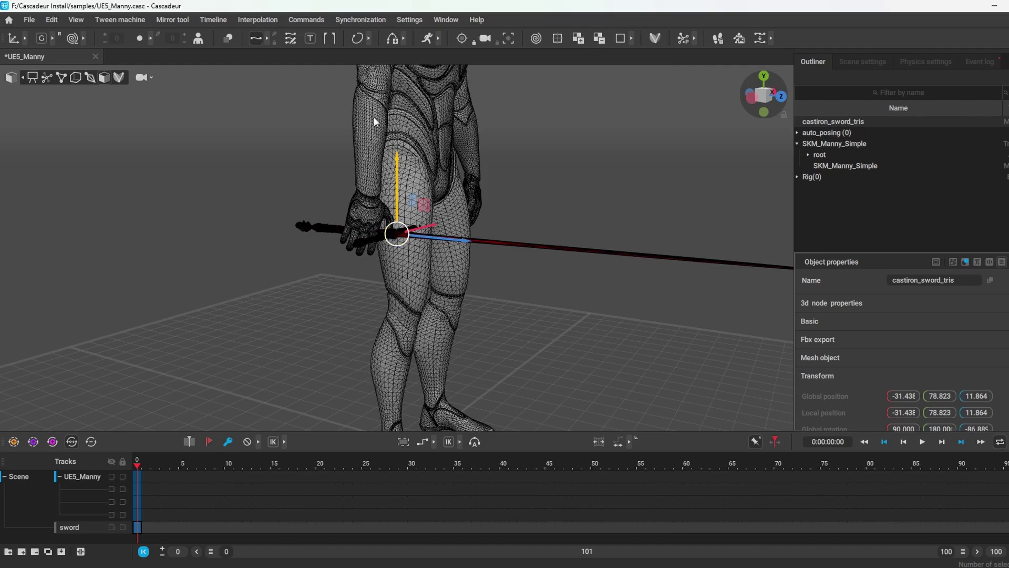
{"action": "scroll", "coordinate": [408, 93], "scroll_direction": "down", "scroll_amount": 3}
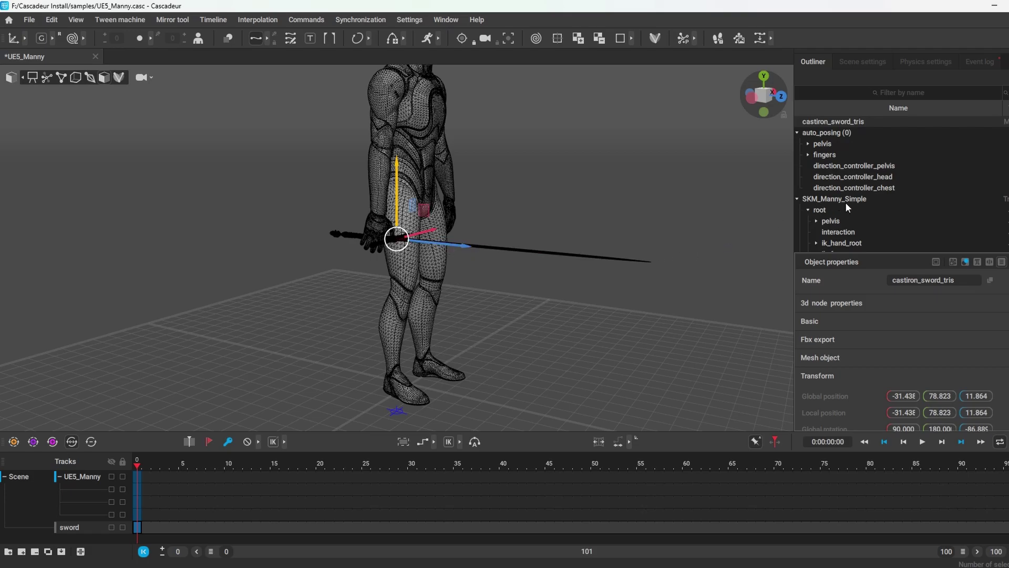
Expand Manny's bones in the Outliner from pelvis through spine_05 down to upperarm_r.
{"action": "scroll", "coordinate": [898, 217], "scroll_direction": "down", "scroll_amount": 1}
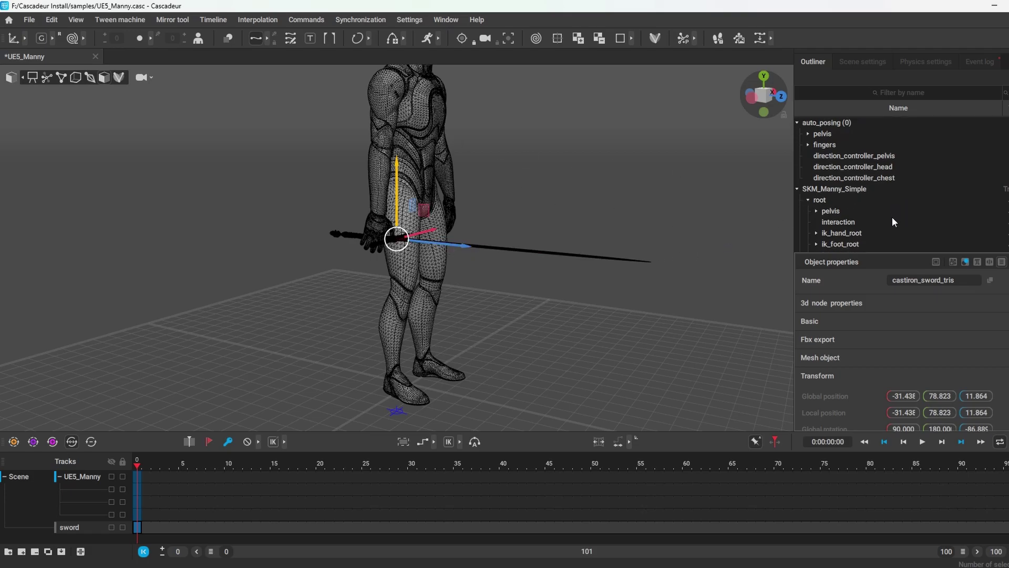
{"action": "scroll", "coordinate": [891, 217], "scroll_direction": "down", "scroll_amount": 3}
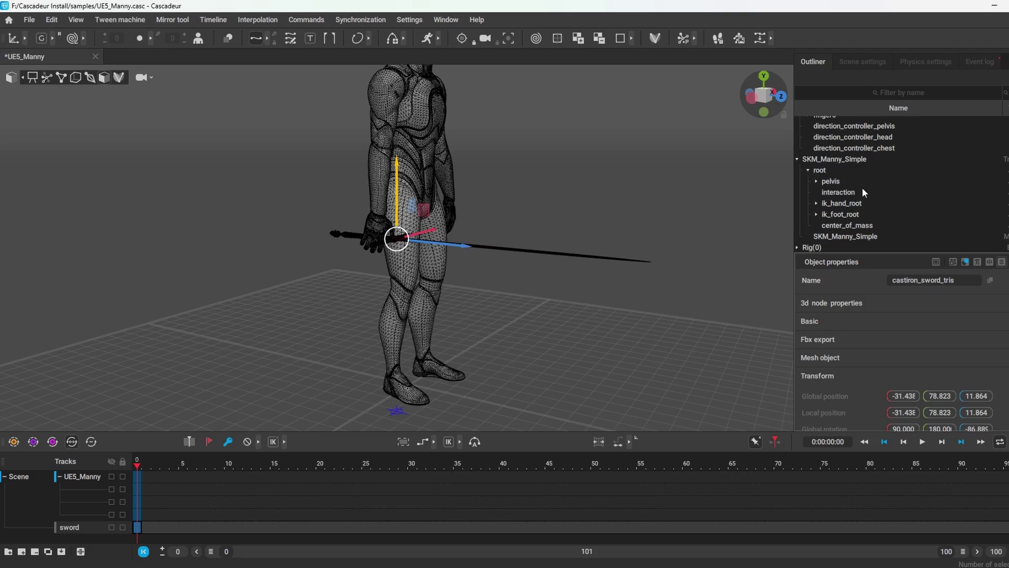
{"action": "left_click", "coordinate": [816, 181]}
{"action": "left_click", "coordinate": [824, 214]}
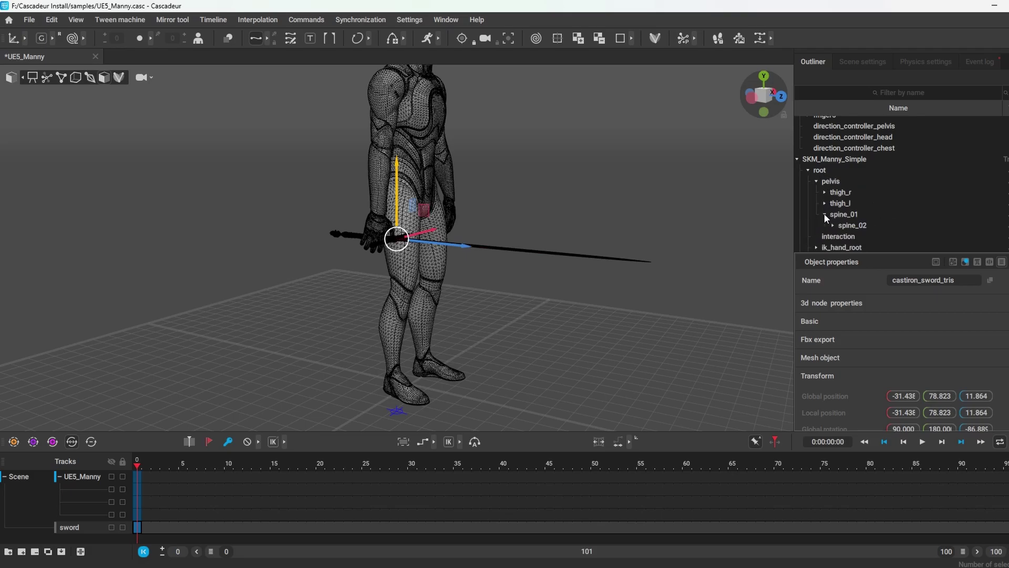
{"action": "left_click", "coordinate": [833, 225]}
{"action": "left_click", "coordinate": [840, 206]}
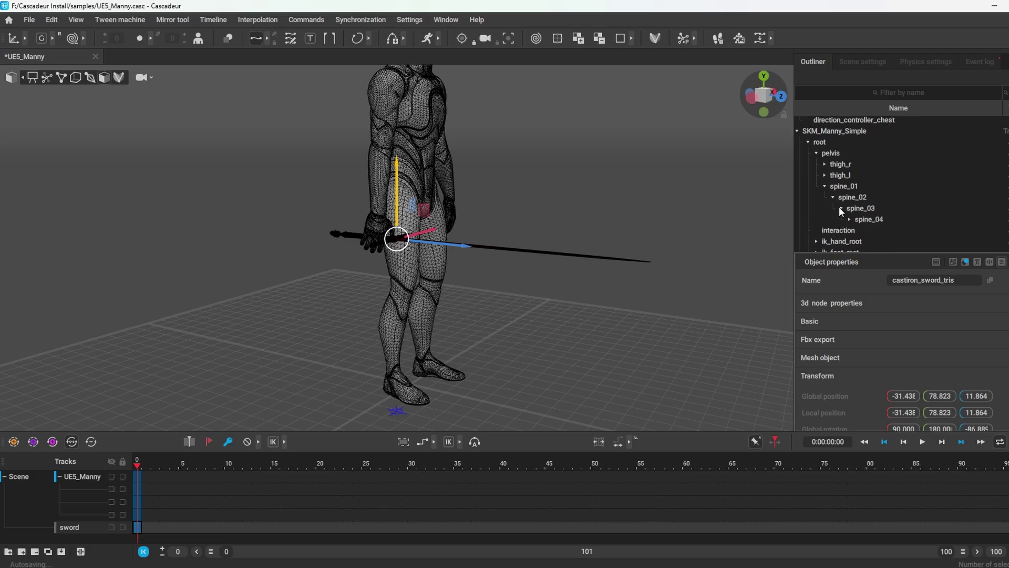
{"action": "left_click", "coordinate": [850, 200]}
{"action": "left_click", "coordinate": [854, 209]}
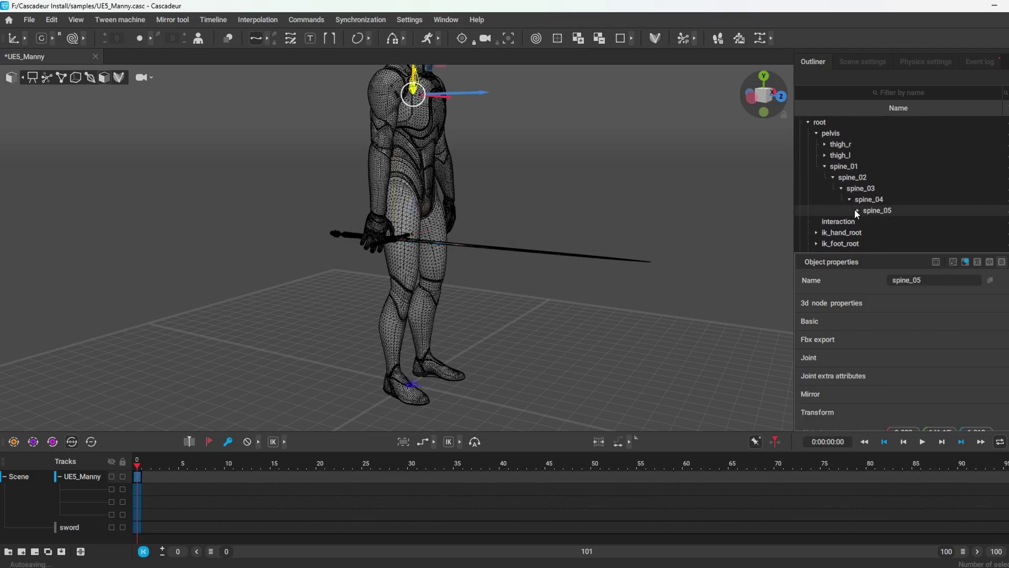
{"action": "left_click", "coordinate": [856, 209]}
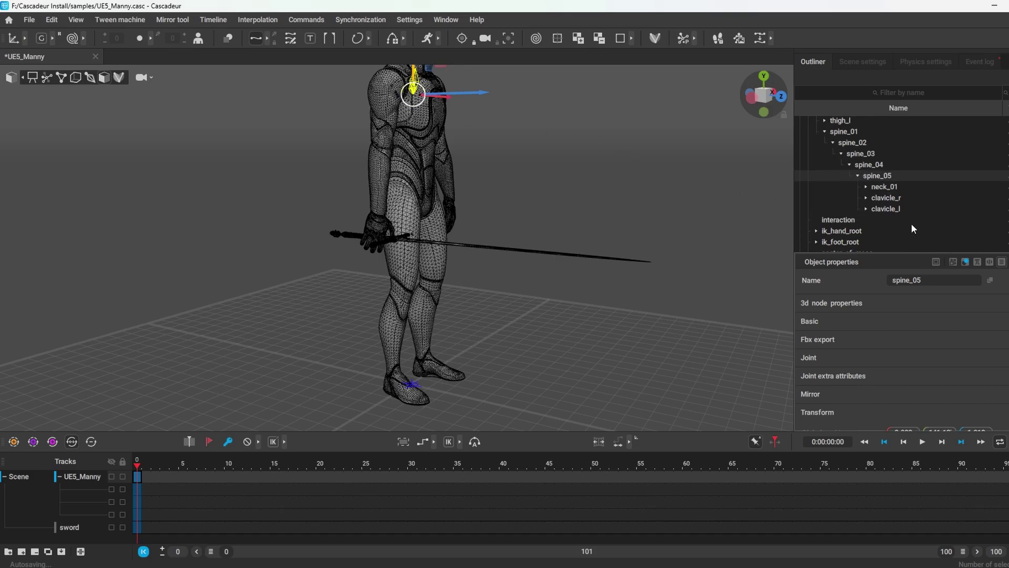
{"action": "left_click", "coordinate": [865, 198]}
{"action": "left_click", "coordinate": [874, 208]}
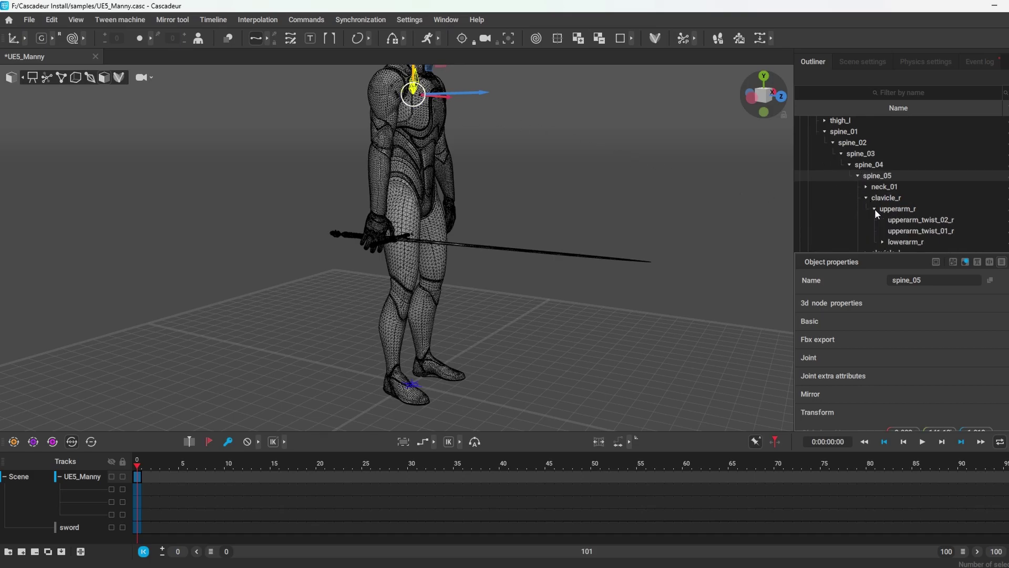
Expand lowerarm_r and hand_r, then drag castiron_sword_tris onto the right-hand bones.
{"action": "scroll", "coordinate": [881, 210], "scroll_direction": "down", "scroll_amount": 1}
{"action": "left_click", "coordinate": [884, 228]}
{"action": "scroll", "coordinate": [890, 223], "scroll_direction": "down", "scroll_amount": 2}
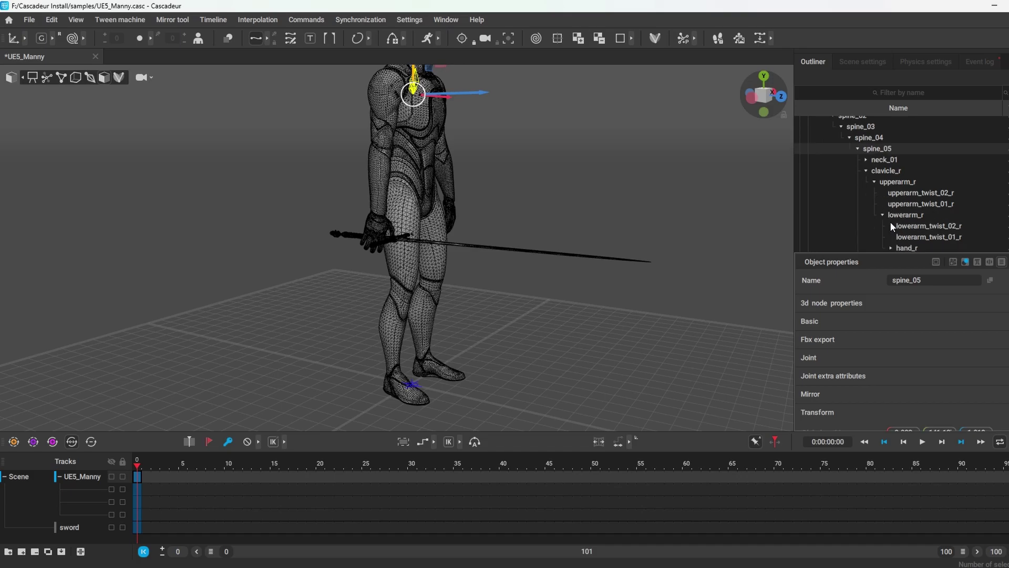
{"action": "left_click", "coordinate": [899, 233]}
{"action": "left_click", "coordinate": [890, 234]}
{"action": "scroll", "coordinate": [916, 236], "scroll_direction": "down", "scroll_amount": 3}
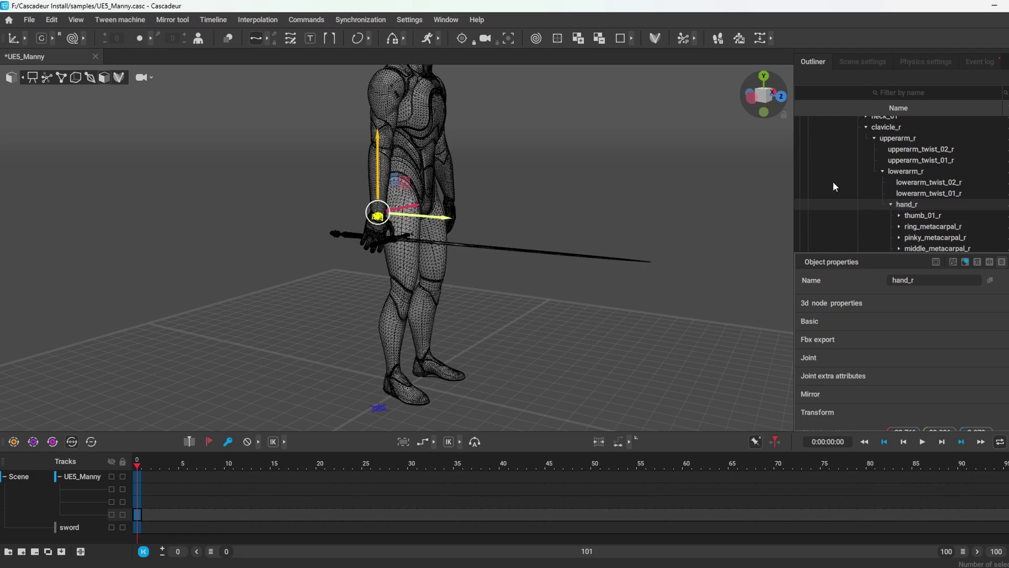
{"action": "scroll", "coordinate": [907, 163], "scroll_direction": "up", "scroll_amount": 6}
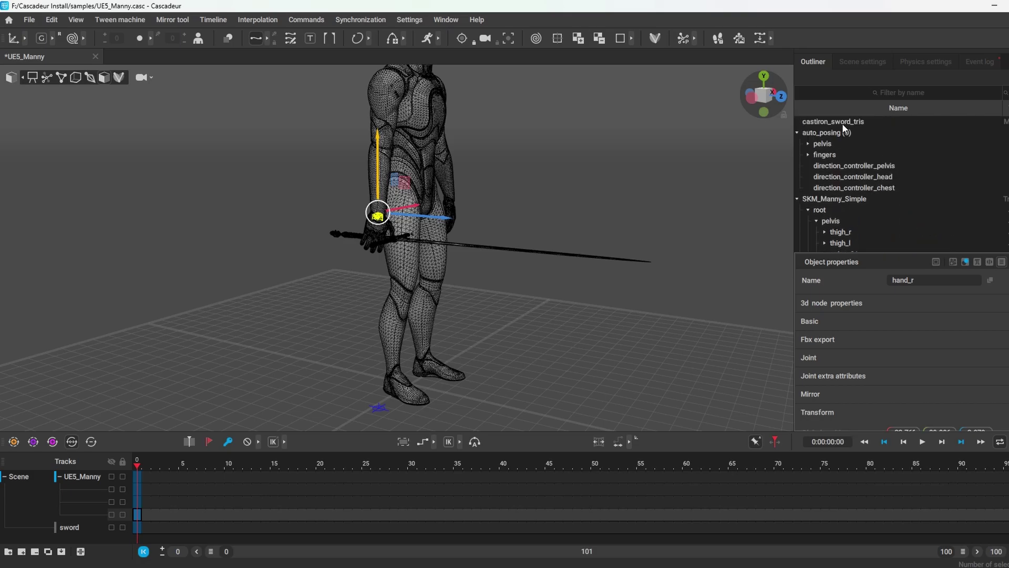
{"action": "left_click", "coordinate": [839, 123]}
{"action": "left_click_drag", "start_coordinate": [836, 130], "coordinate": [919, 227]}
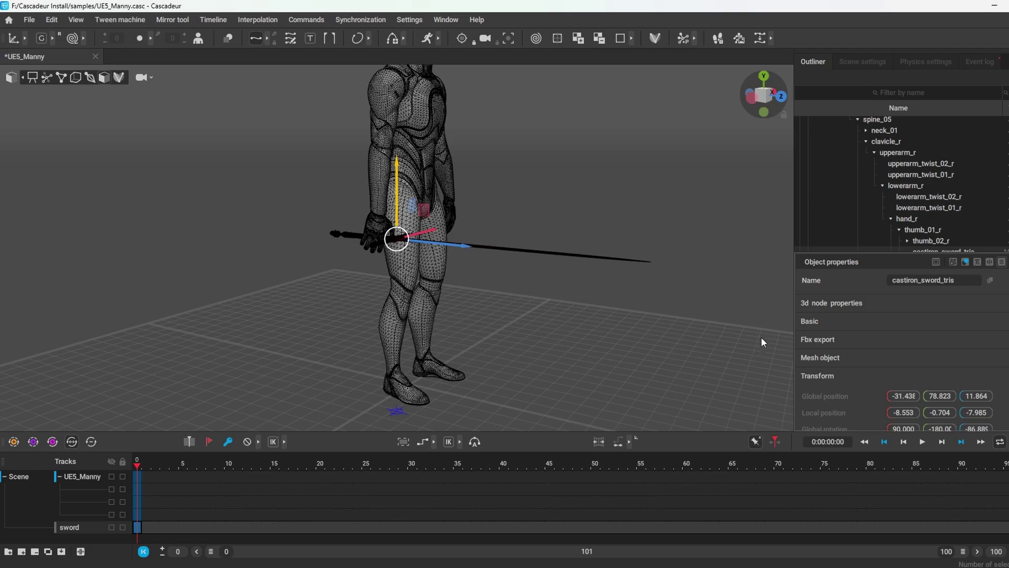
{"action": "left_click", "coordinate": [608, 308]}
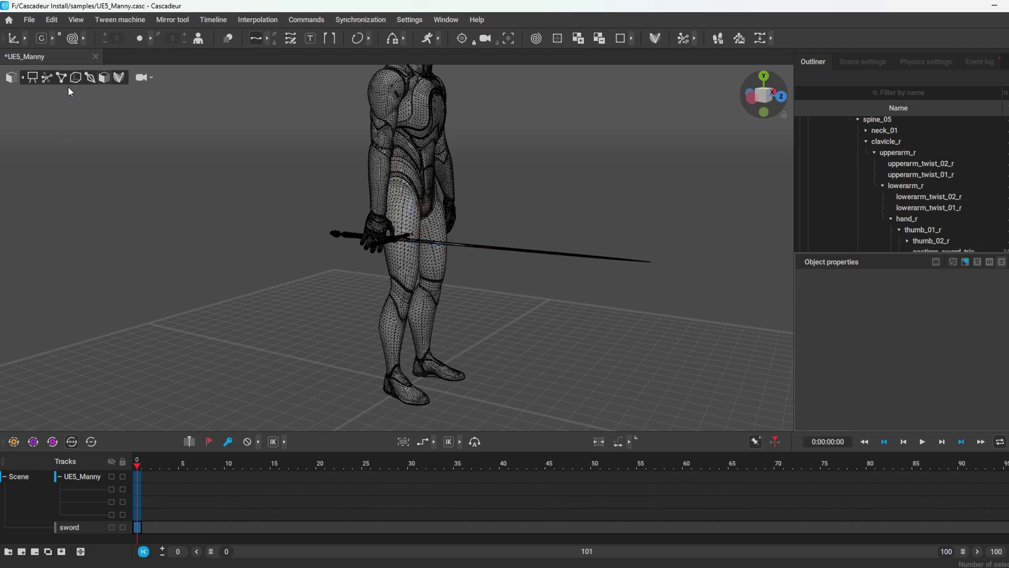
Switch to AutoPosing, collapse the UE5_Manny track and set a keyframe at frame 25.
{"action": "left_click", "coordinate": [46, 78]}
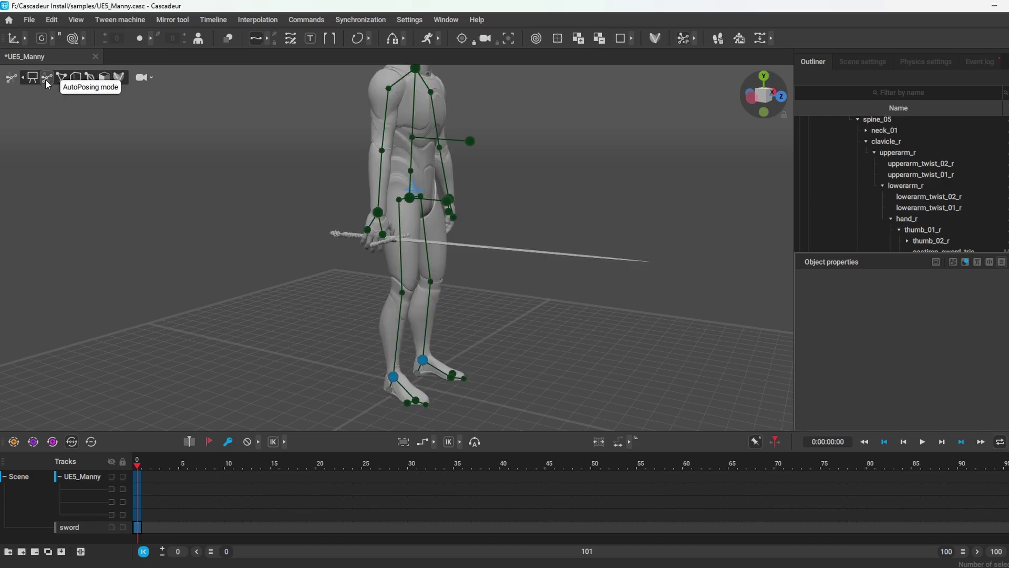
{"action": "left_click", "coordinate": [59, 477]}
{"action": "left_click", "coordinate": [366, 476]}
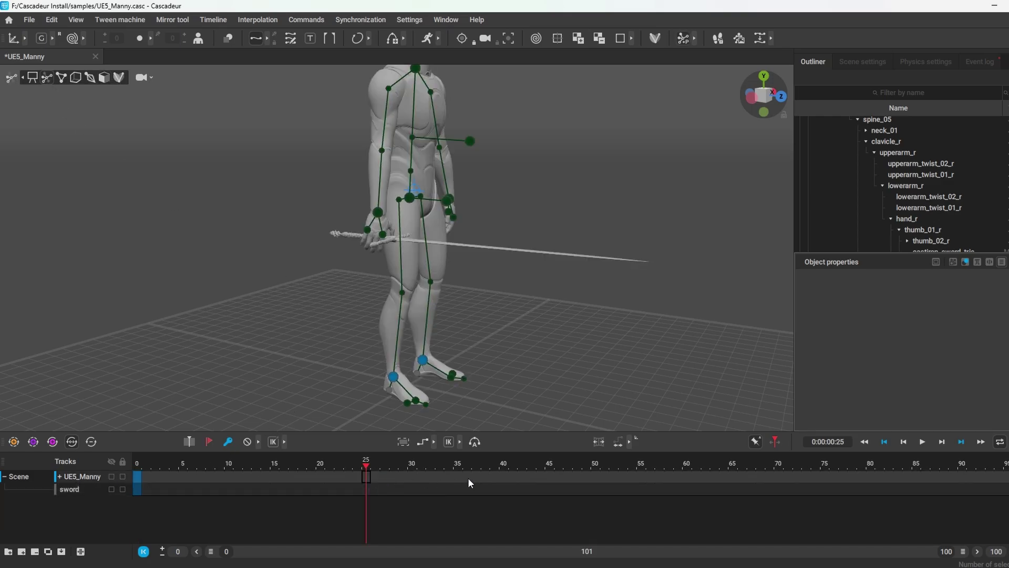
{"action": "key", "text": "k"}
Raise Manny's right-hand controller, swing it down to the right, then return to frame 0.
{"action": "left_click", "coordinate": [377, 212]}
{"action": "left_click_drag", "start_coordinate": [444, 209], "coordinate": [455, 190]}
{"action": "left_click_drag", "start_coordinate": [456, 185], "coordinate": [478, 118]}
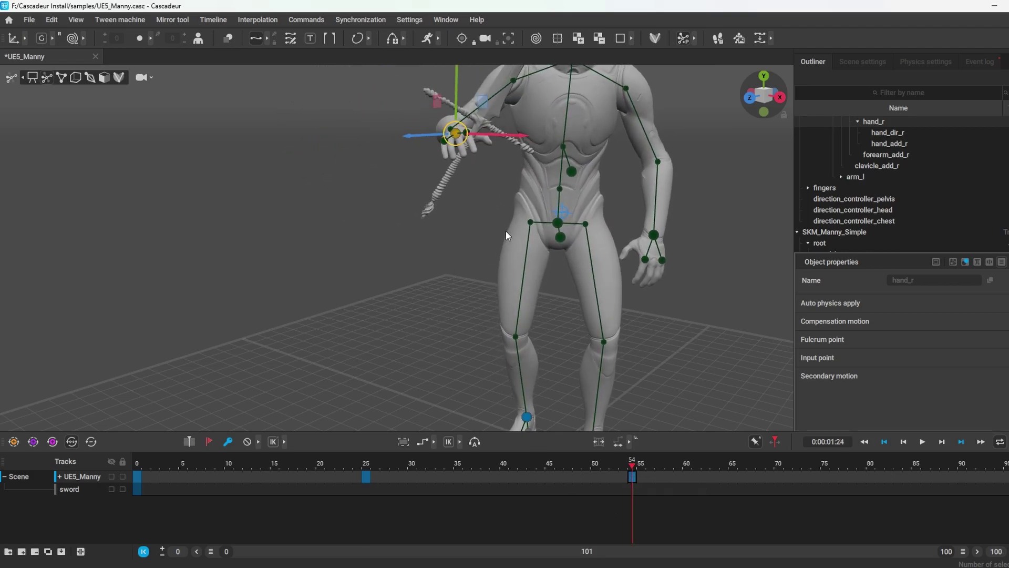
{"action": "left_click_drag", "start_coordinate": [458, 138], "coordinate": [720, 251]}
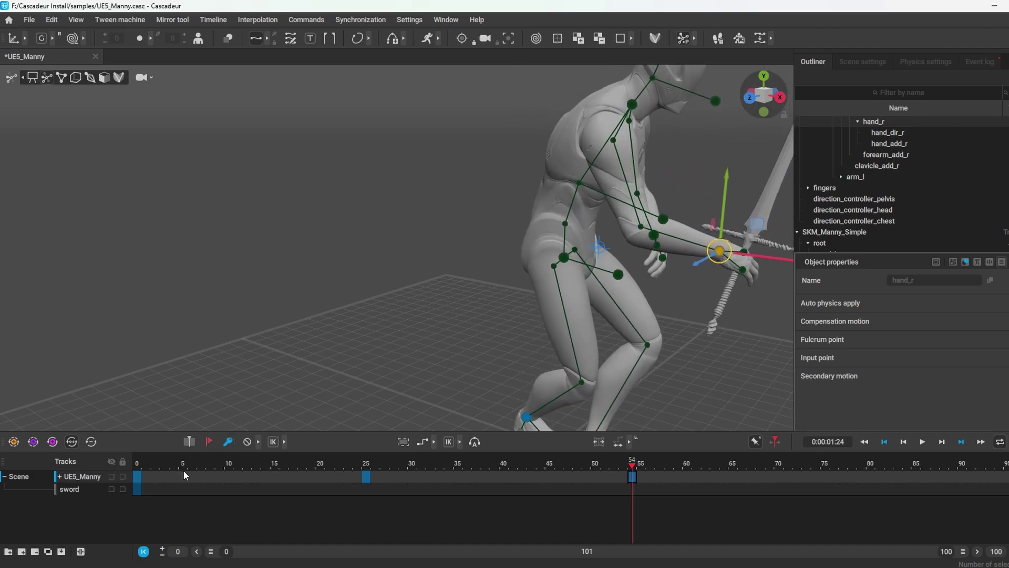
{"action": "left_click", "coordinate": [138, 489]}
{"action": "scroll", "coordinate": [494, 243], "scroll_direction": "up", "scroll_amount": 5}
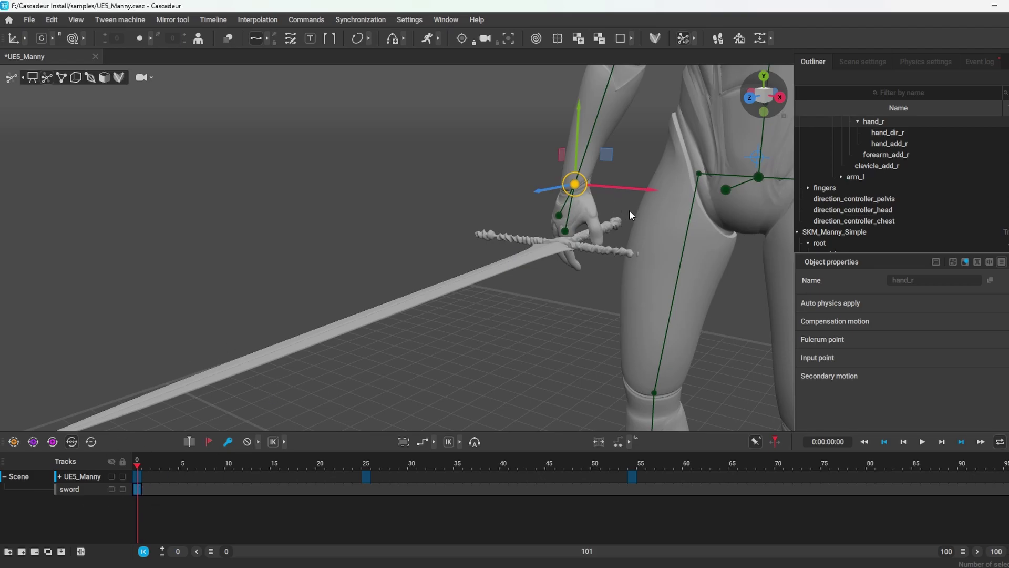
Rotate the sword at frame 0 into Manny's right-hand grip, then return to AutoPosing.
{"action": "left_click", "coordinate": [104, 78]}
{"action": "left_click", "coordinate": [562, 239]}
{"action": "right_click_drag", "start_coordinate": [567, 268], "coordinate": [361, 338]}
{"action": "key", "text": "e"}
{"action": "left_click_drag", "start_coordinate": [396, 237], "coordinate": [402, 275]}
{"action": "key", "text": "w"}
{"action": "right_click_drag", "start_coordinate": [402, 275], "coordinate": [304, 318]}
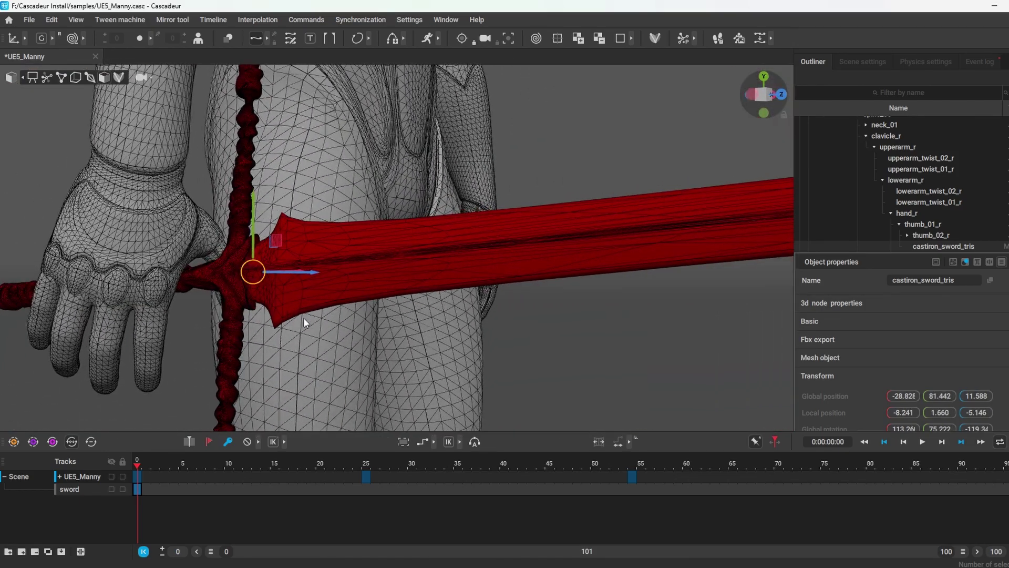
{"action": "left_click", "coordinate": [62, 97]}
{"action": "left_click", "coordinate": [46, 77]}
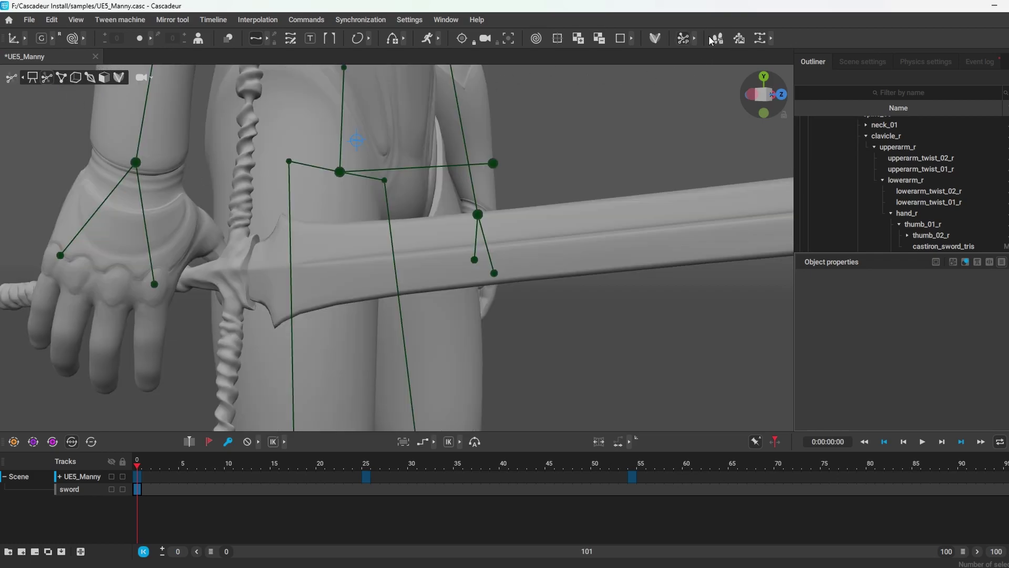
Enable AutoPosing: Fingers and drag tip_index_r to curl the right-hand fingers around the grip.
{"action": "left_click", "coordinate": [695, 42]}
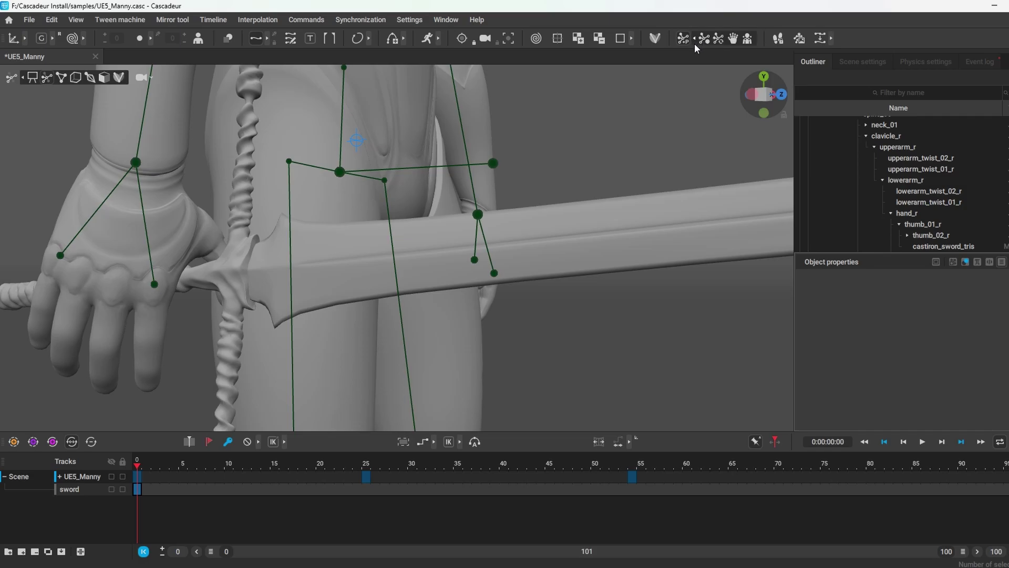
{"action": "left_click", "coordinate": [732, 40]}
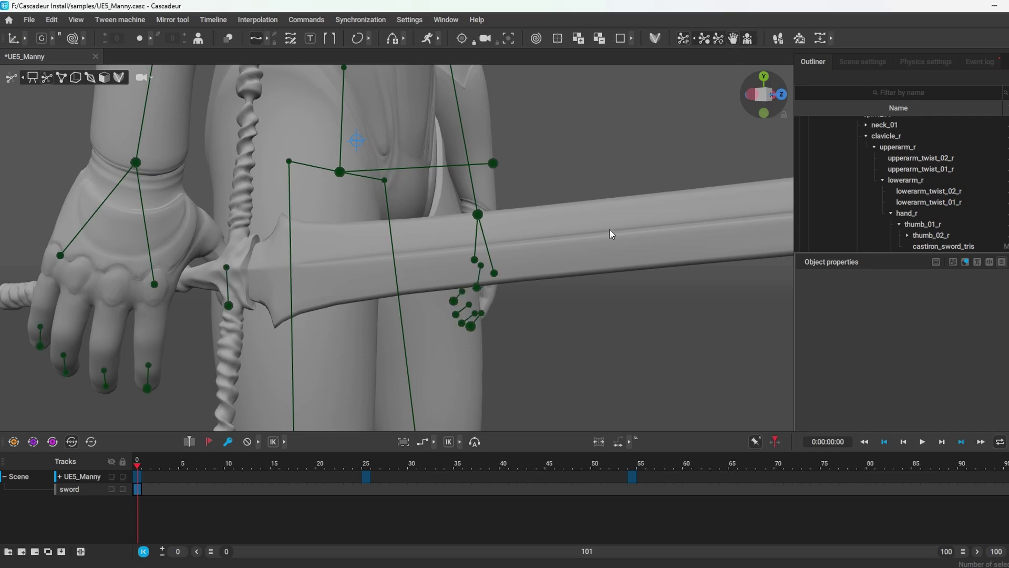
{"action": "right_click_drag", "start_coordinate": [328, 389], "coordinate": [606, 400]}
{"action": "right_click_drag", "start_coordinate": [676, 393], "coordinate": [777, 363]}
{"action": "left_click", "coordinate": [736, 356]}
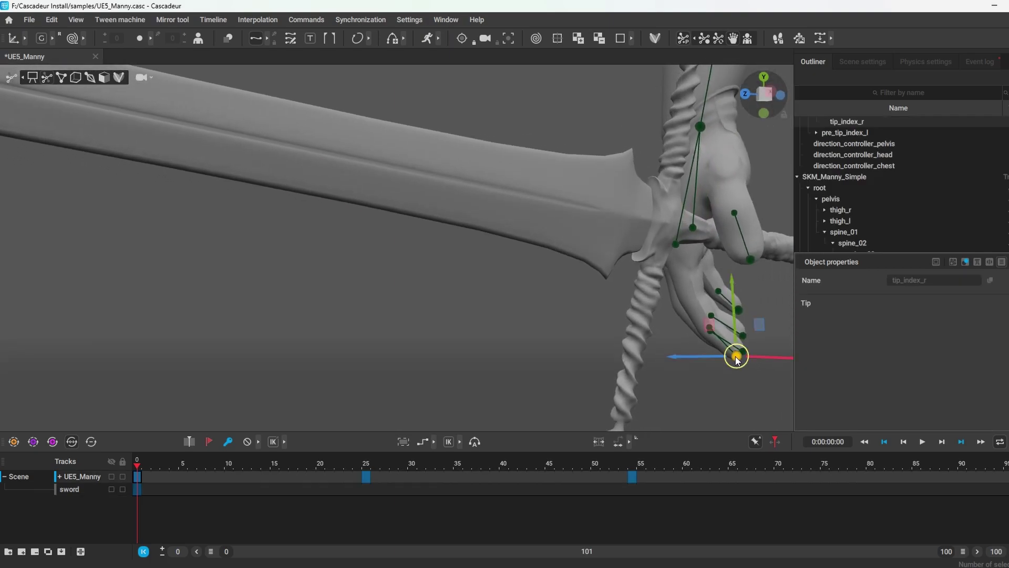
{"action": "left_click_drag", "start_coordinate": [736, 356], "coordinate": [767, 212]}
Close in on the grip, select the sword track and switch to wireframe display.
{"action": "right_click_drag", "start_coordinate": [767, 212], "coordinate": [135, 520]}
{"action": "left_click", "coordinate": [137, 490]}
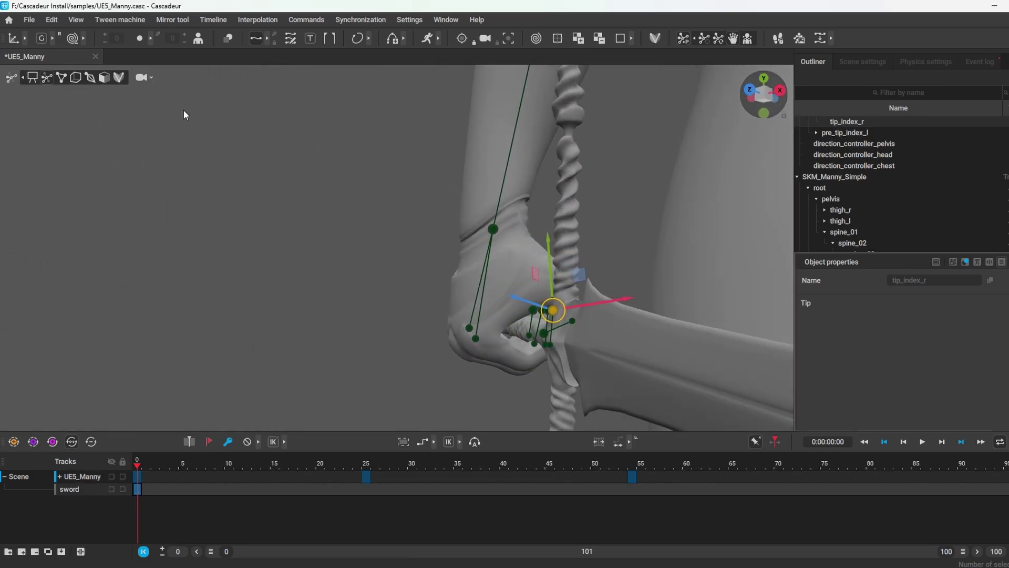
{"action": "left_click", "coordinate": [104, 80]}
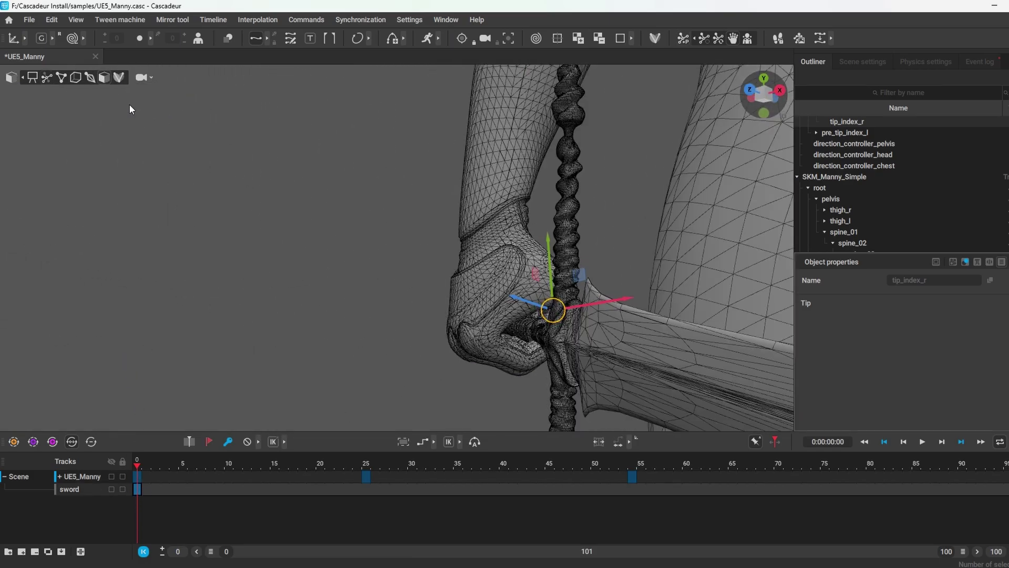
Slide the sword left along its X axis to seat the grip in the fist, then deselect.
{"action": "left_click", "coordinate": [641, 383]}
{"action": "left_click_drag", "start_coordinate": [597, 340], "coordinate": [576, 339]}
{"action": "right_click_drag", "start_coordinate": [575, 338], "coordinate": [38, 302]}
{"action": "scroll", "coordinate": [353, 365], "scroll_direction": "down", "scroll_amount": 10}
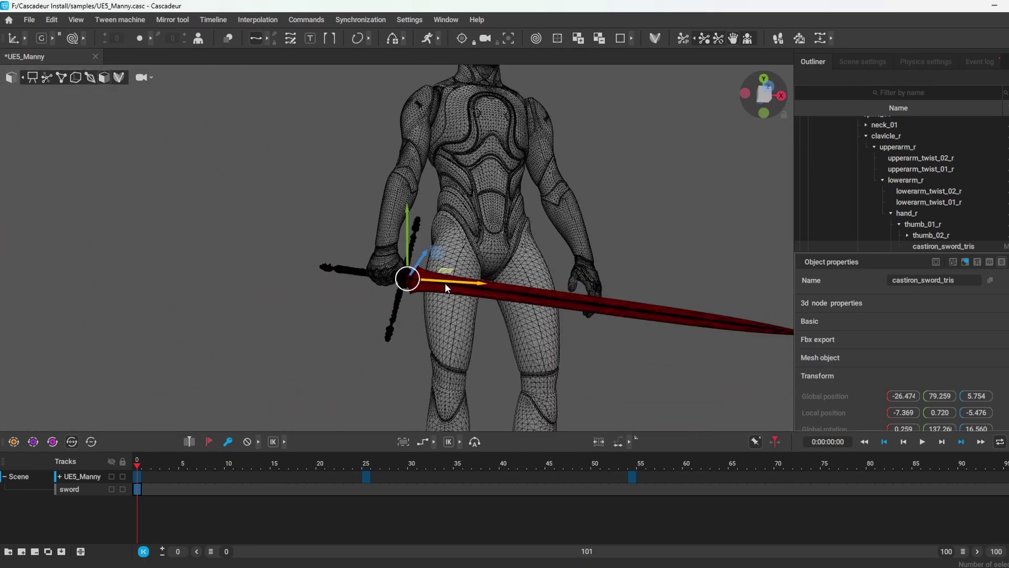
{"action": "left_click", "coordinate": [98, 135]}
Back in AutoPosing display, select the 0–54 interval and play the animation from frame 0.
{"action": "left_click", "coordinate": [47, 77]}
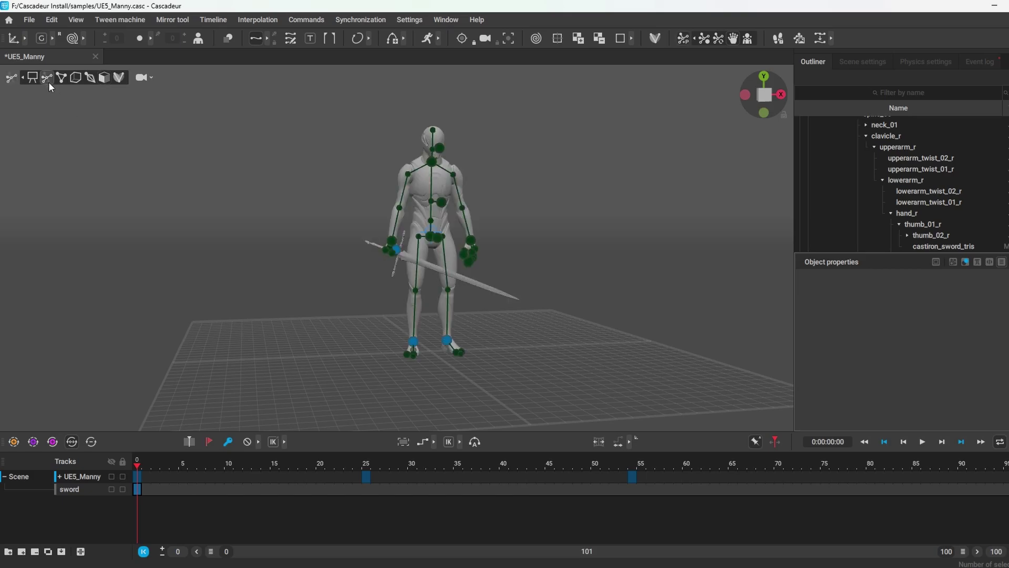
{"action": "left_click_drag", "start_coordinate": [141, 479], "coordinate": [634, 483]}
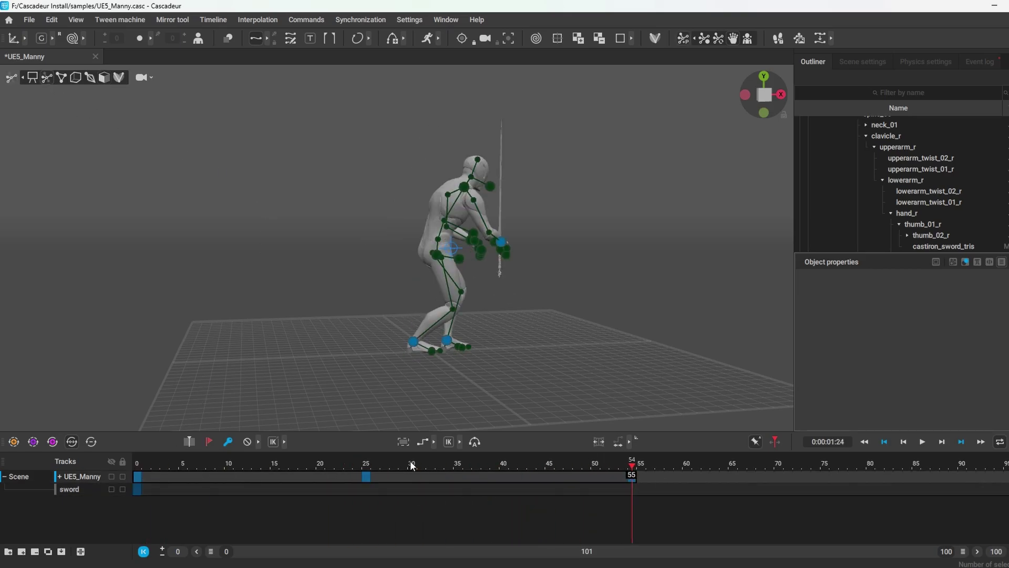
{"action": "left_click", "coordinate": [433, 441]}
{"action": "left_click", "coordinate": [402, 443]}
{"action": "left_click_drag", "start_coordinate": [484, 461], "coordinate": [138, 463]}
{"action": "left_click", "coordinate": [922, 442]}
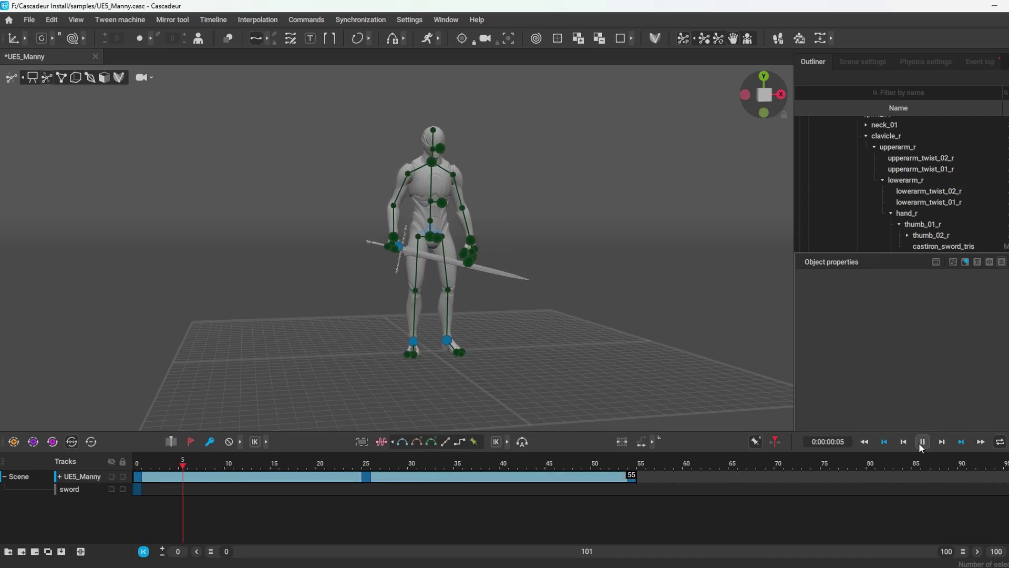